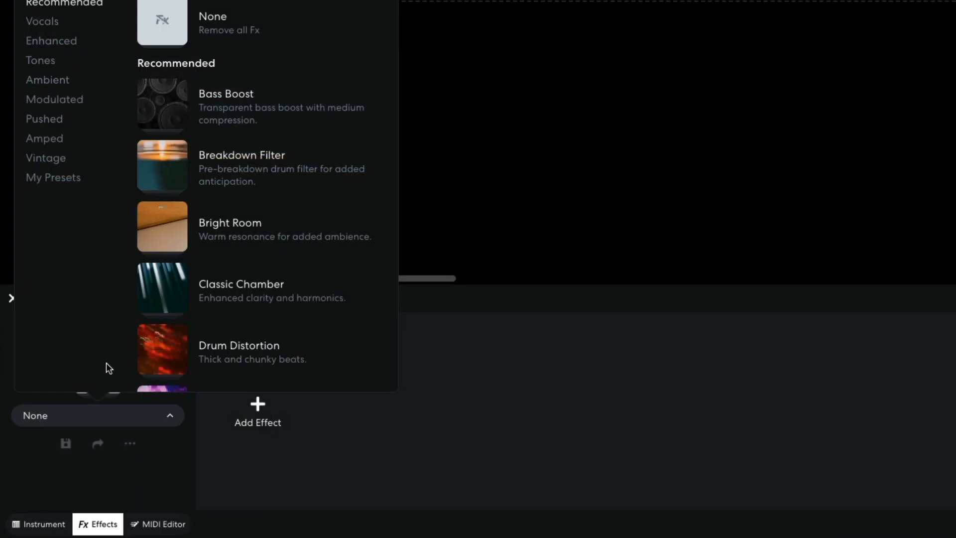
- Apply the Bass Boost effects preset to the track, and raise the drive of the Thumper Overdrive preset's BL Driver
{"action": "left_click", "coordinate": [246, 118]}
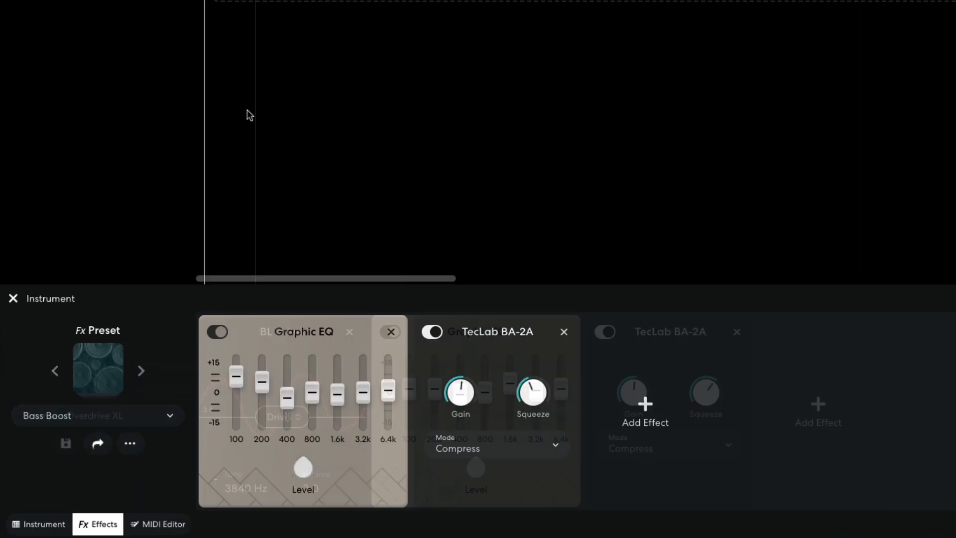
{"action": "left_click_drag", "start_coordinate": [291, 417], "coordinate": [291, 383]}
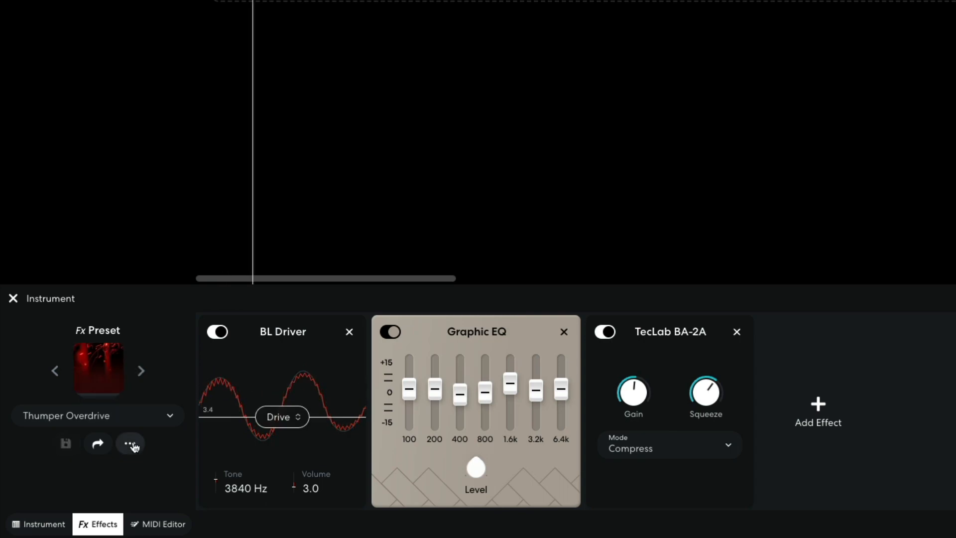
- Duplicate the Thumper Overdrive preset and copy the share link of Thumper Overdrive XL
{"action": "left_click", "coordinate": [130, 444]}
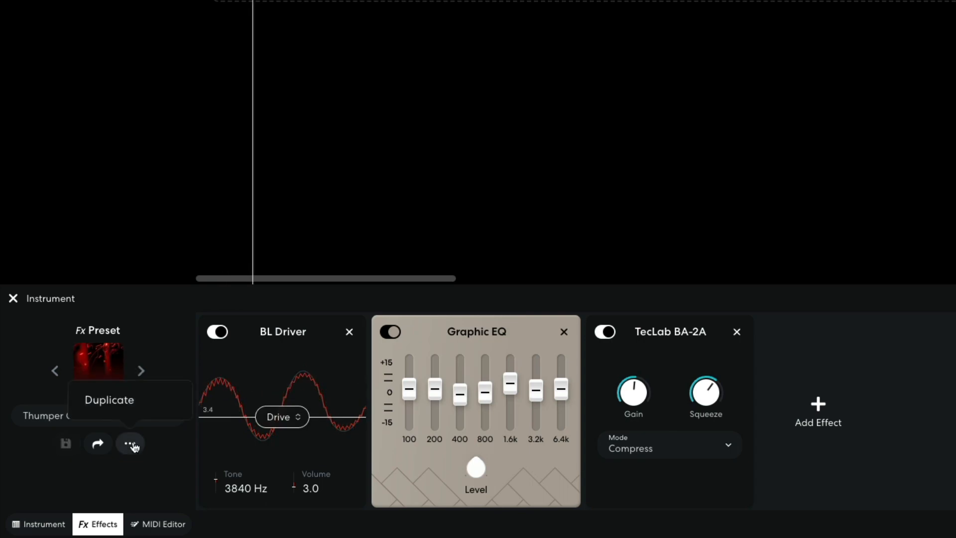
{"action": "left_click", "coordinate": [98, 443]}
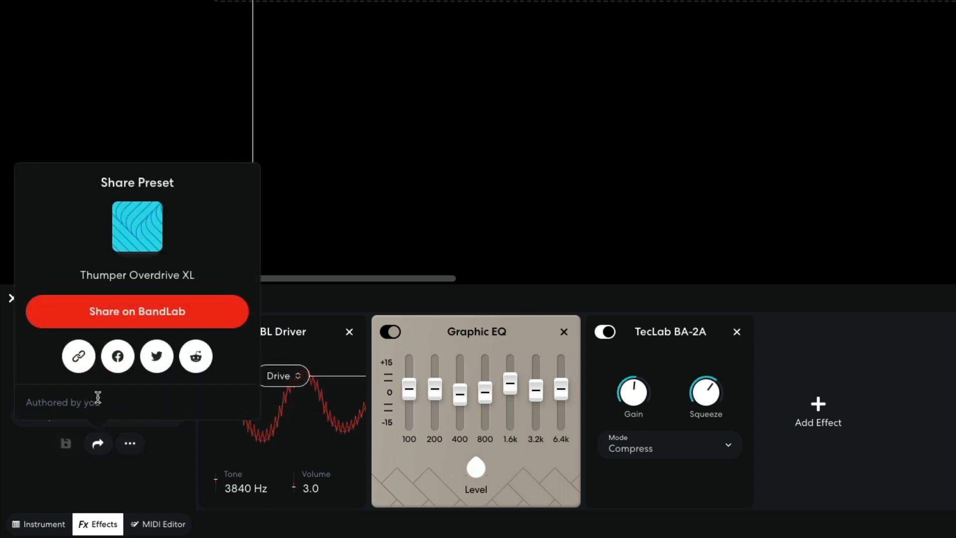
{"action": "left_click", "coordinate": [80, 357]}
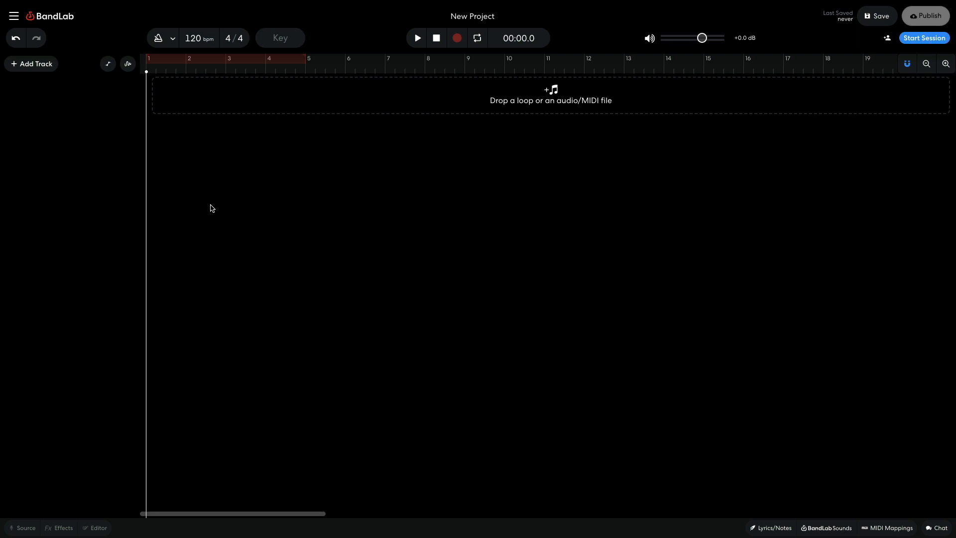
- Add a virtual instruments track with the 808 drum pads as its instrument and lower the track's volume
{"action": "left_click", "coordinate": [29, 65]}
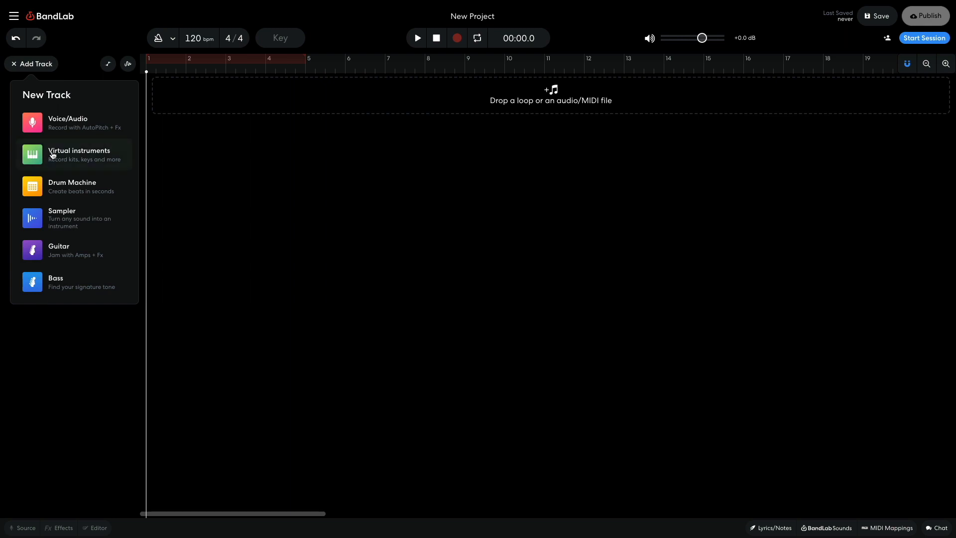
{"action": "left_click", "coordinate": [52, 153]}
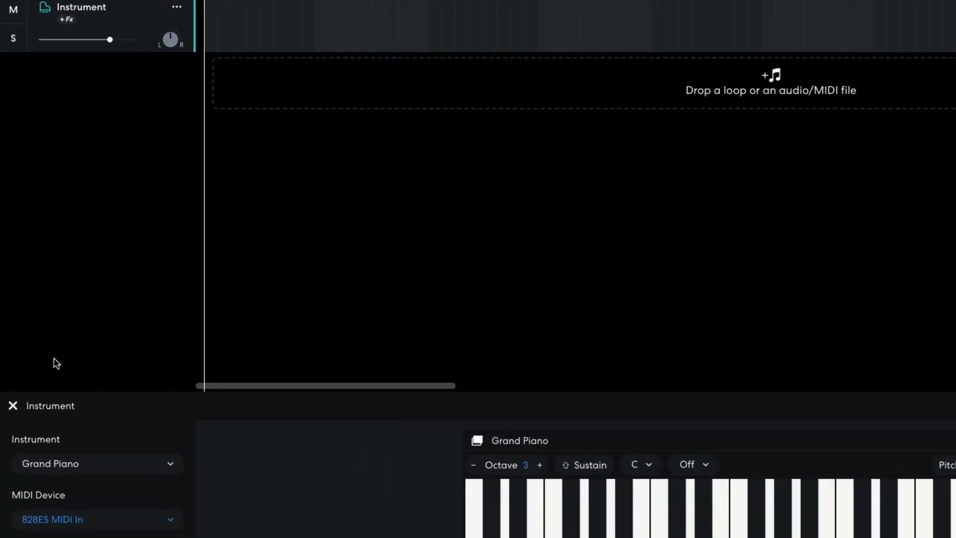
{"action": "left_click", "coordinate": [42, 409]}
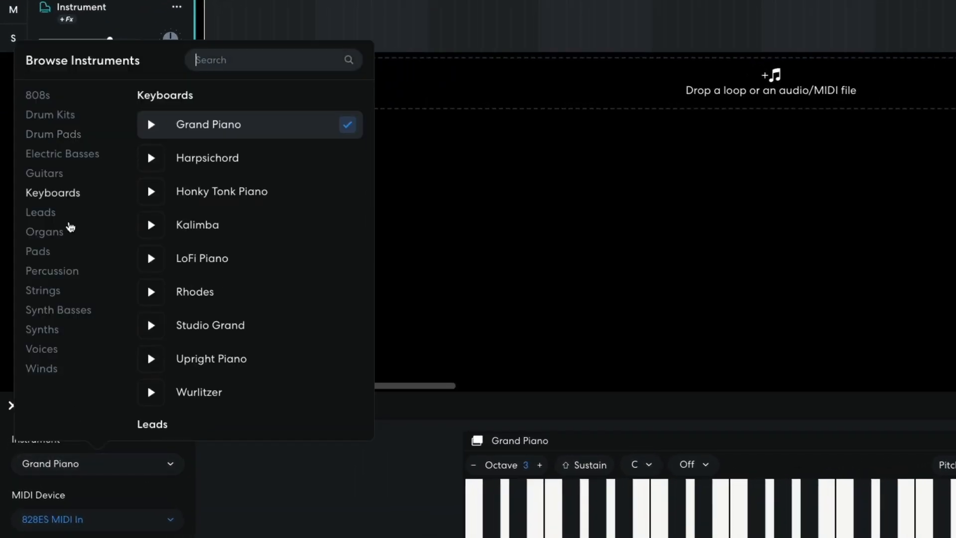
{"action": "left_click", "coordinate": [70, 136]}
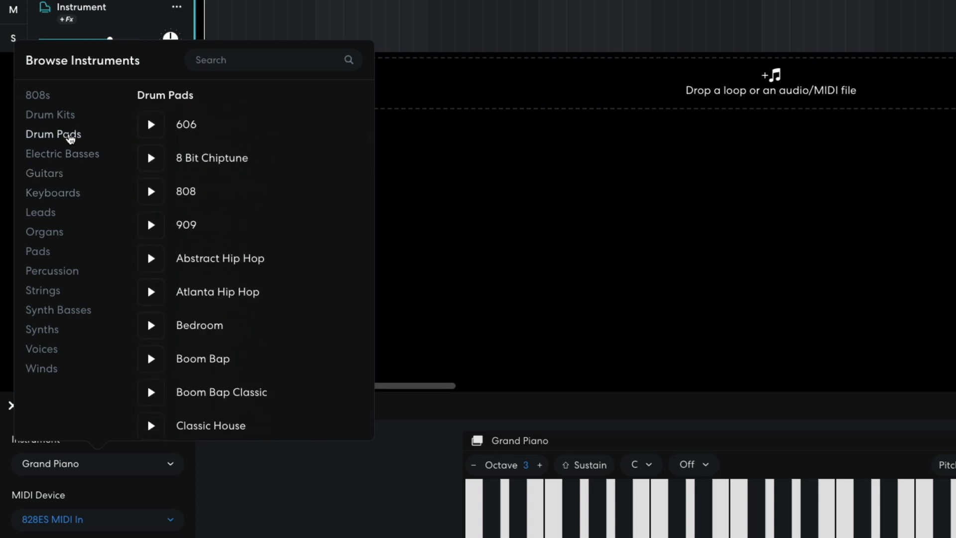
{"action": "left_click", "coordinate": [194, 192]}
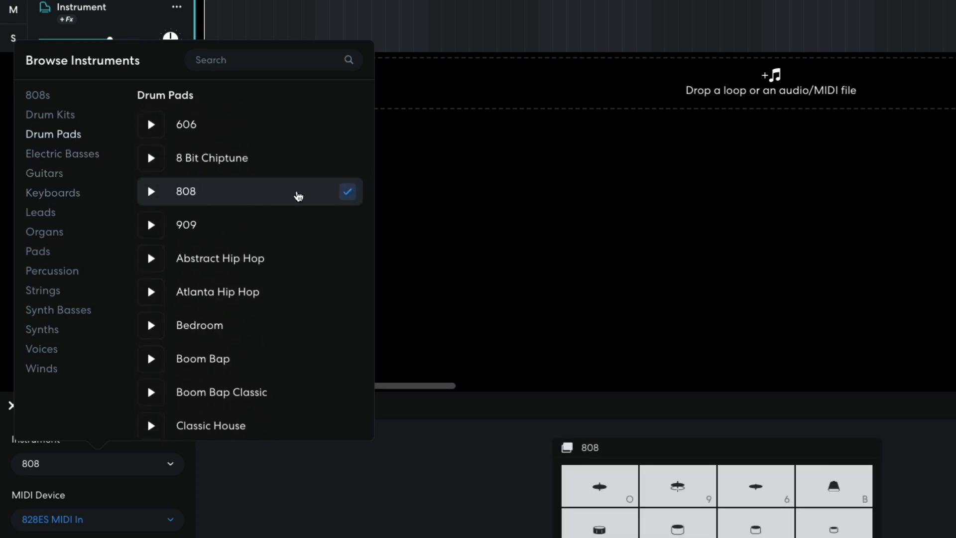
{"action": "left_click", "coordinate": [406, 184]}
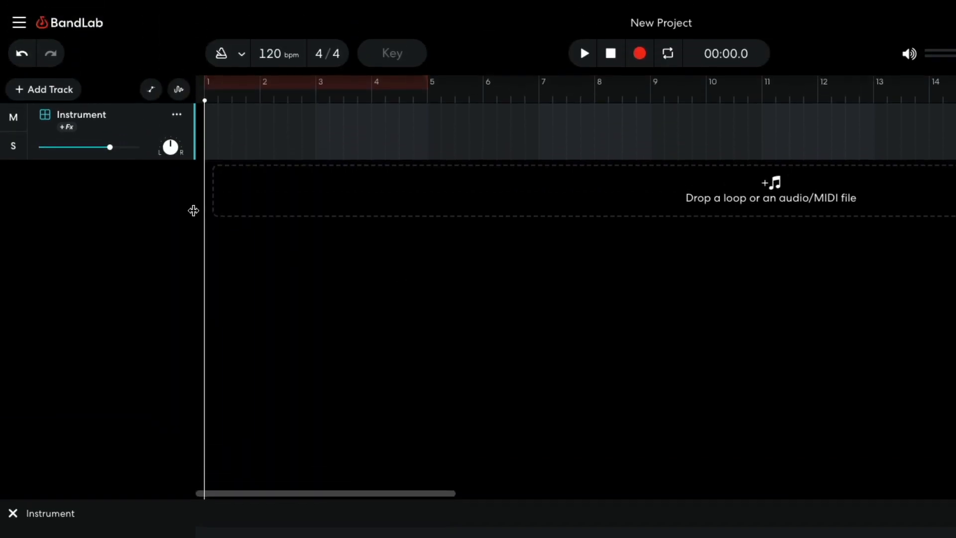
{"action": "left_click_drag", "start_coordinate": [109, 54], "coordinate": [106, 55]}
{"action": "left_click_drag", "start_coordinate": [106, 148], "coordinate": [72, 149]}
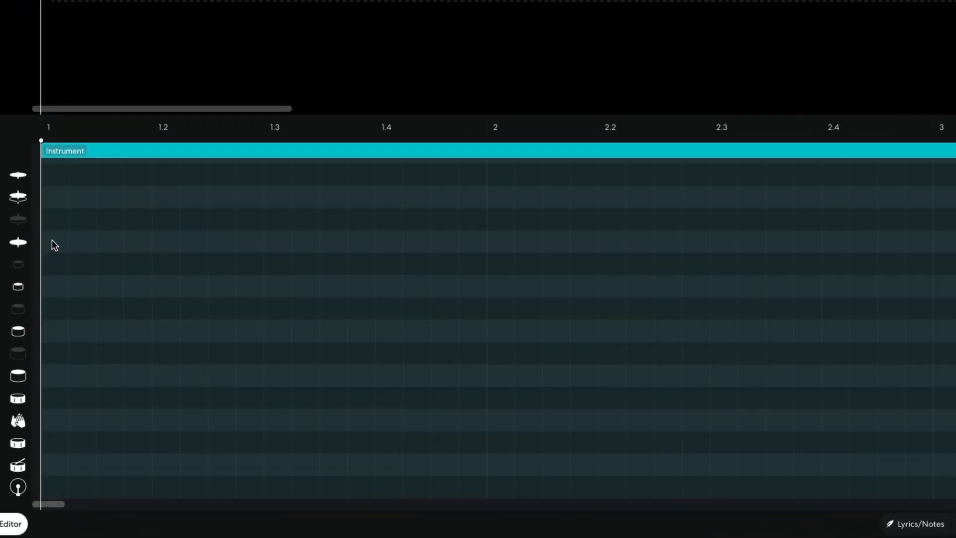
- Draw eight evenly spaced hi-hat notes across bar 1 of the drum region, one every eighth note
{"action": "left_click", "coordinate": [154, 325]}
{"action": "left_click", "coordinate": [192, 325]}
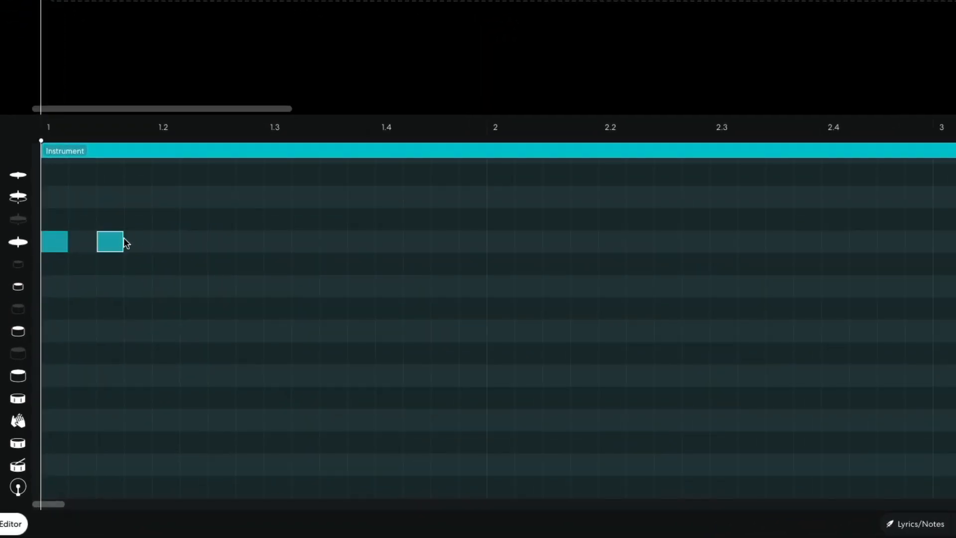
{"action": "left_click", "coordinate": [165, 242]}
{"action": "left_click", "coordinate": [224, 241]}
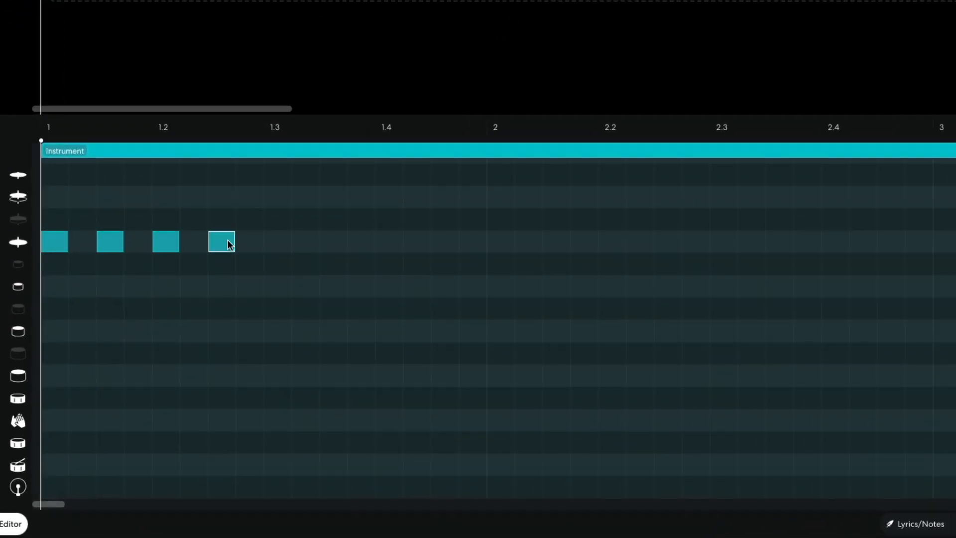
{"action": "left_click", "coordinate": [335, 242]}
{"action": "left_click", "coordinate": [444, 242]}
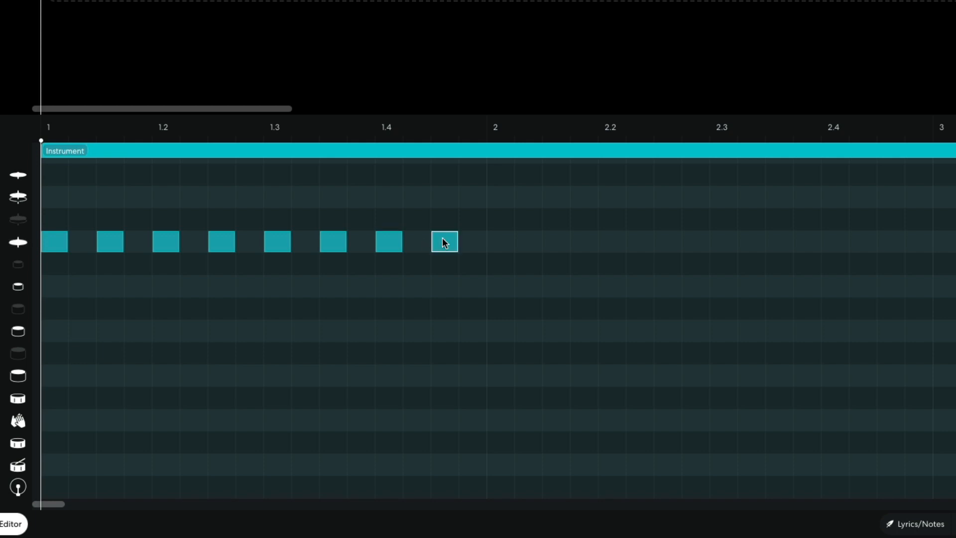
- Add snare notes on beats 2 and 4 of bar 1, and kick notes on sixteenths 1, 7, 10 and 11
{"action": "left_click", "coordinate": [172, 441]}
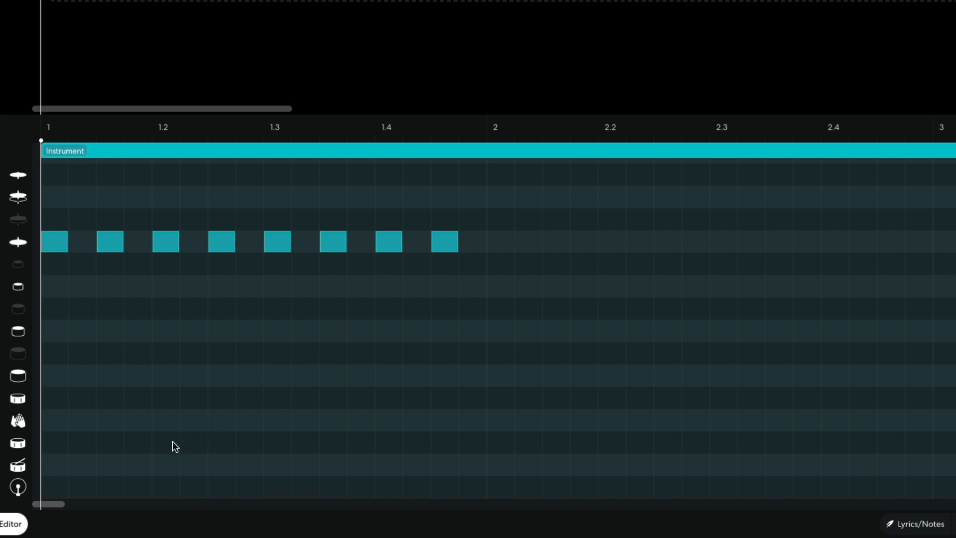
{"action": "left_click", "coordinate": [393, 448]}
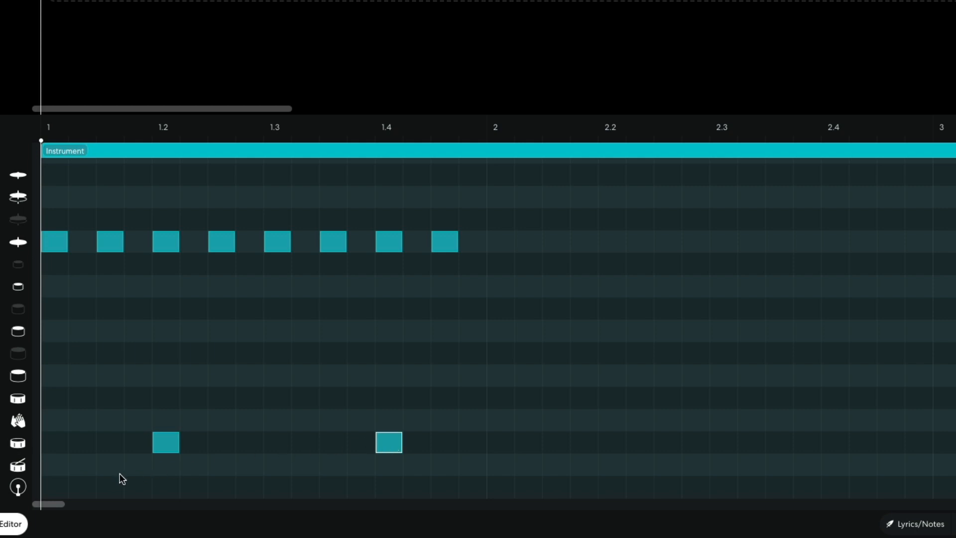
{"action": "left_click", "coordinate": [56, 492]}
{"action": "left_click", "coordinate": [222, 489]}
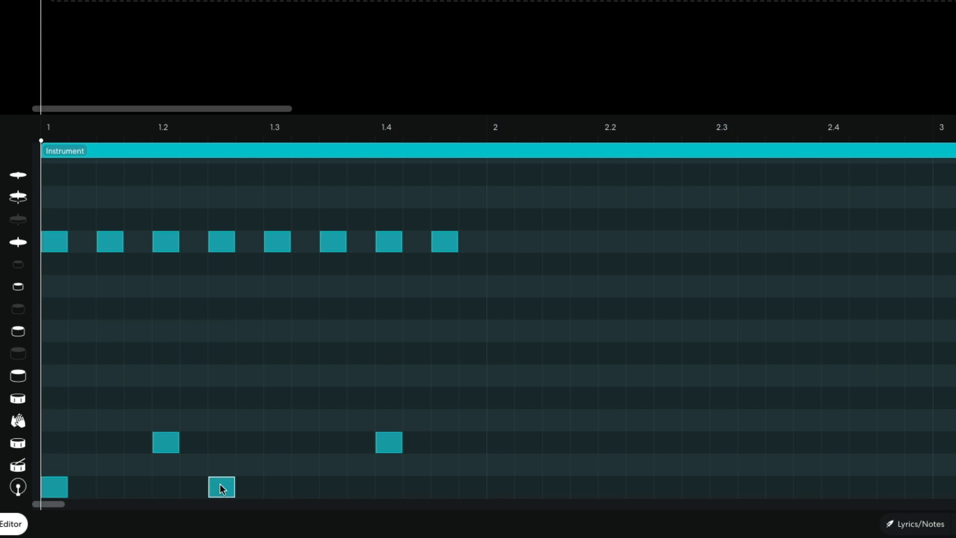
{"action": "left_click", "coordinate": [310, 486]}
{"action": "left_click", "coordinate": [332, 484]}
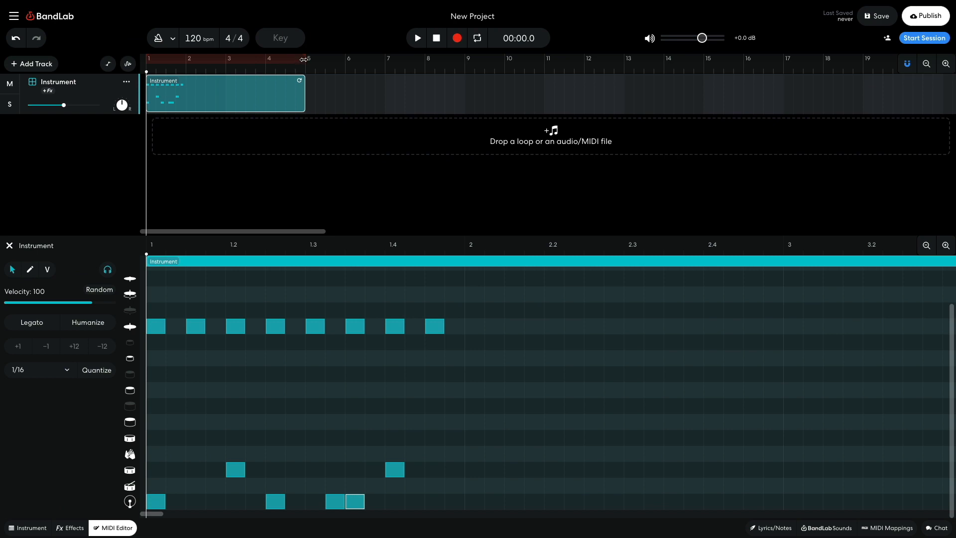
- Shorten the loop range to bar 1 and play the drum beat looped, stopping after a listen
{"action": "left_click_drag", "start_coordinate": [304, 59], "coordinate": [186, 60]}
{"action": "key", "text": "space"}
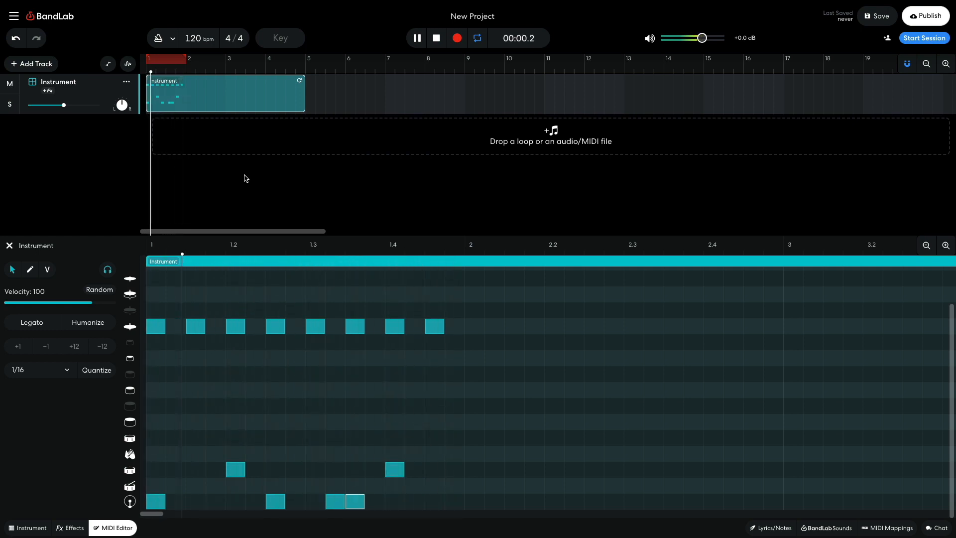
{"action": "key", "text": "space"}
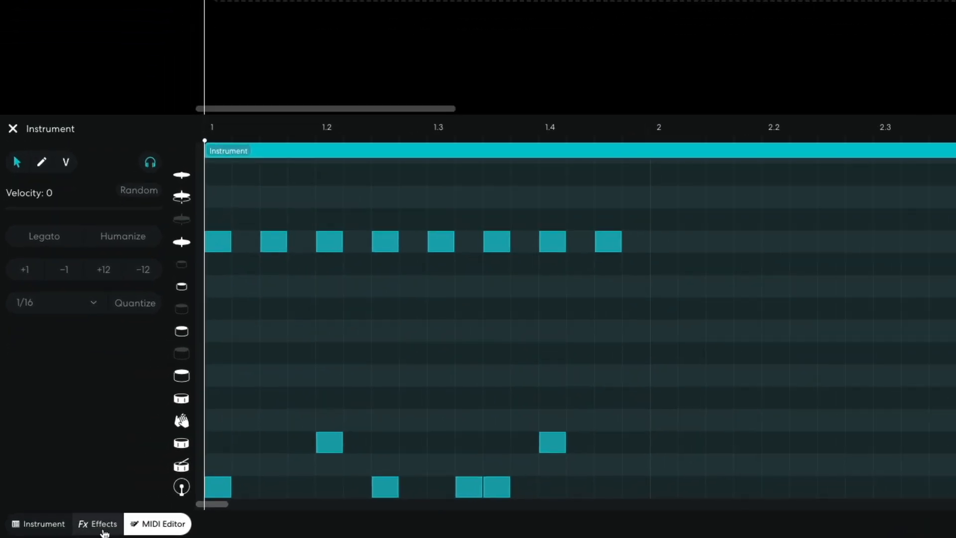
- Apply the recommended Bass Boost effects preset to the drum track and start looped playback
{"action": "left_click", "coordinate": [70, 528]}
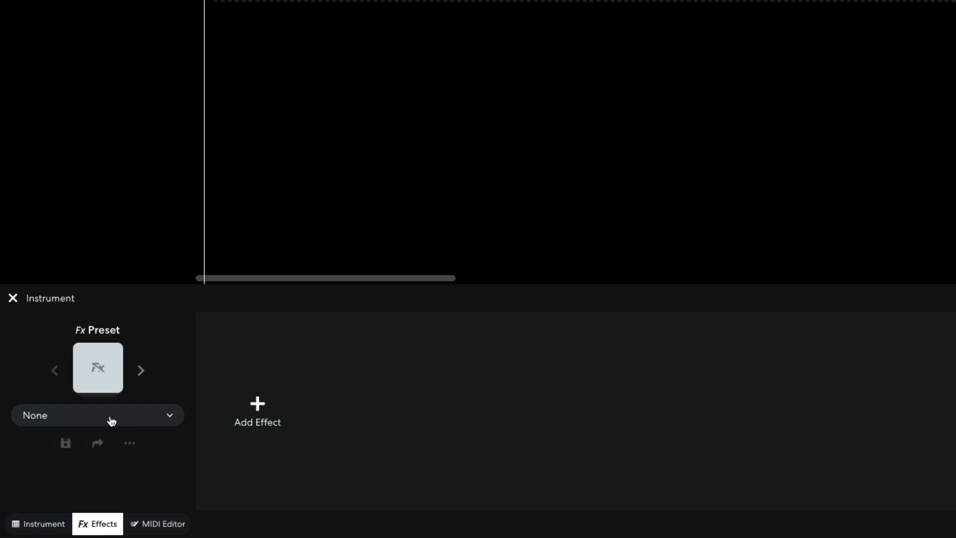
{"action": "left_click", "coordinate": [112, 421]}
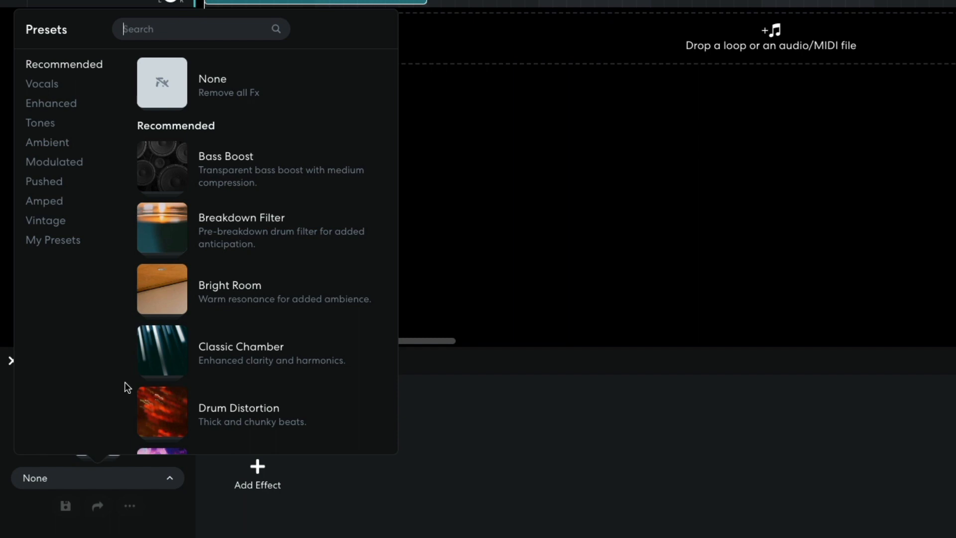
{"action": "left_click", "coordinate": [247, 178]}
{"action": "key", "text": "space"}
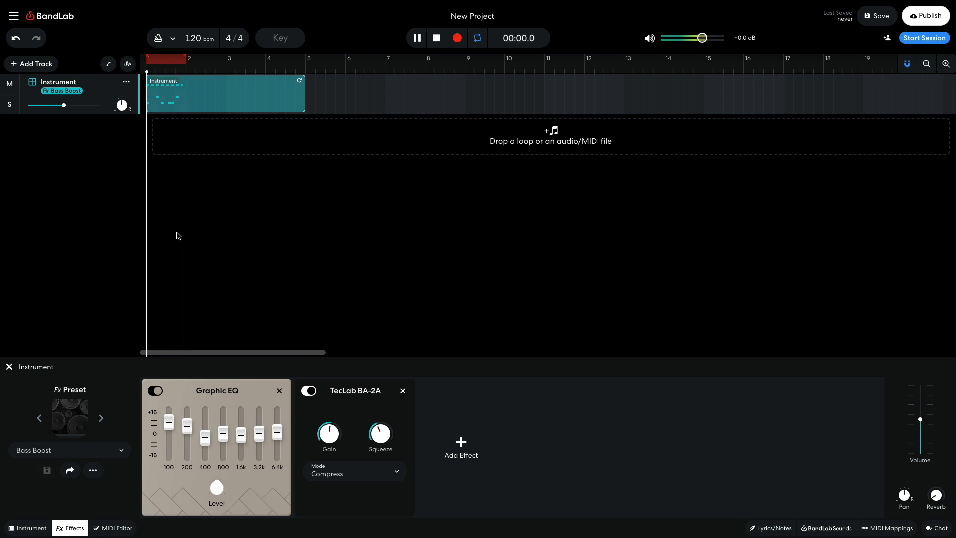
- Audition the following presets in order, from Breakdown Filter through Drum Fuzz, settle on Dub Delay and stop playback
{"action": "left_click", "coordinate": [101, 420]}
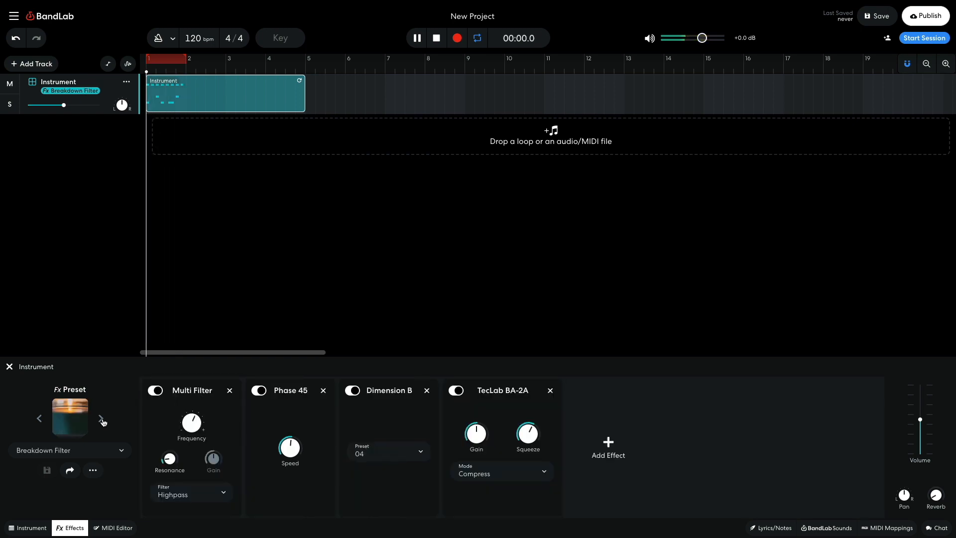
{"action": "left_click", "coordinate": [101, 420]}
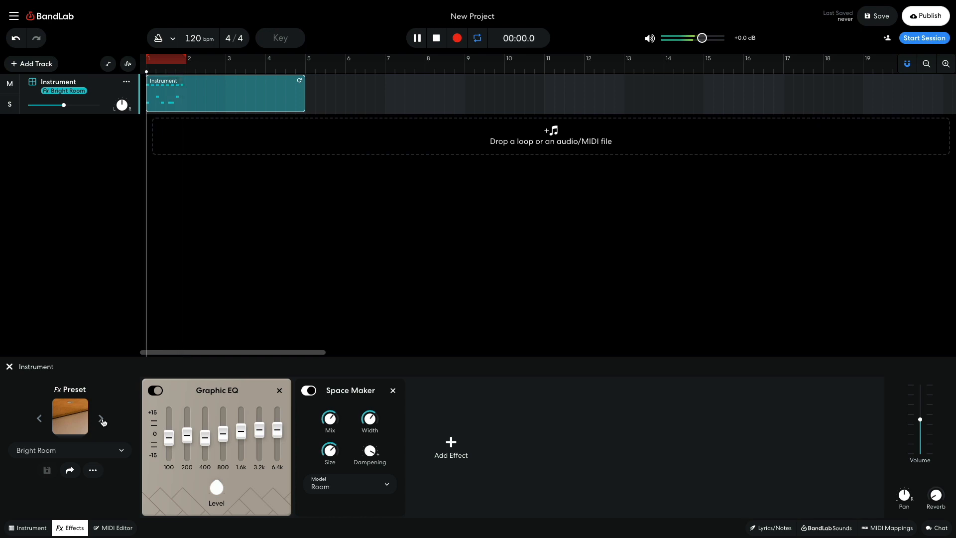
{"action": "left_click", "coordinate": [101, 420]}
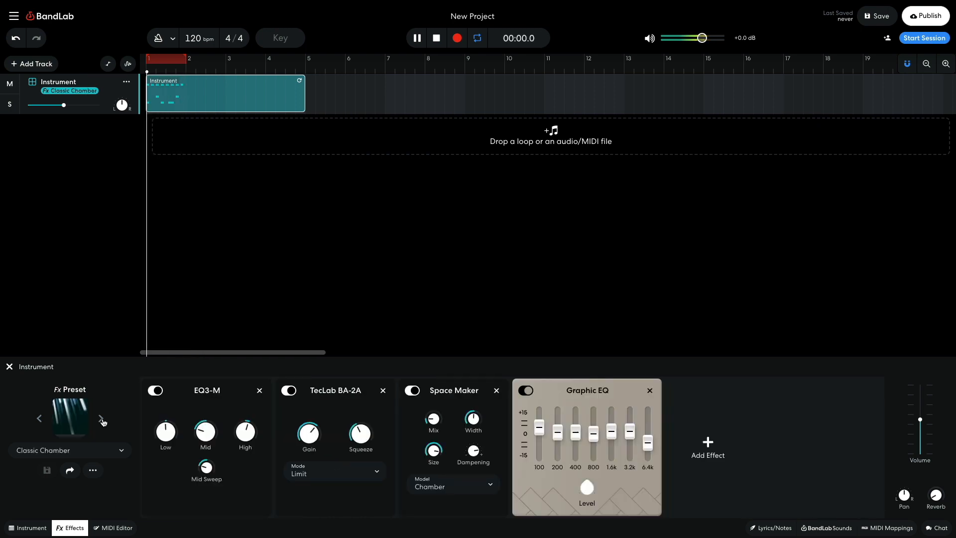
{"action": "left_click", "coordinate": [101, 420]}
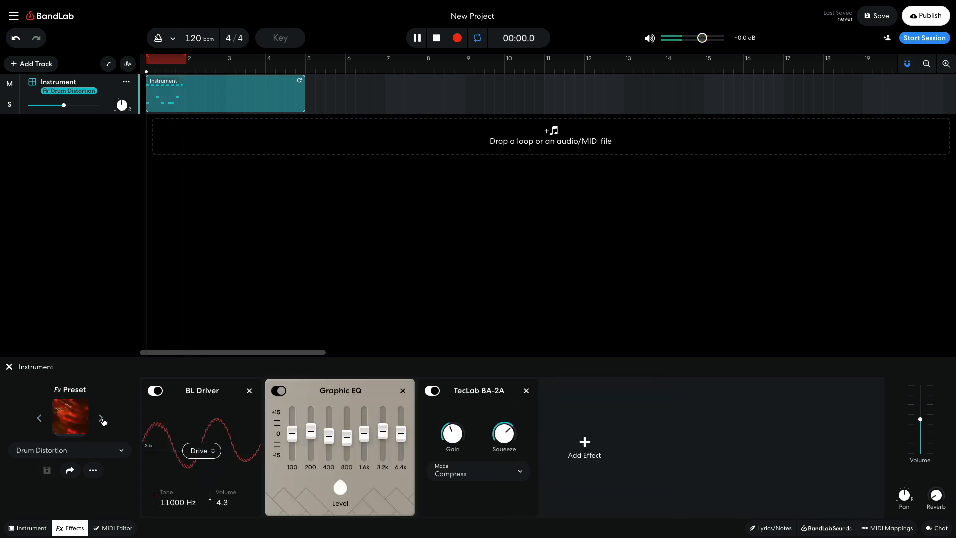
{"action": "left_click", "coordinate": [101, 420]}
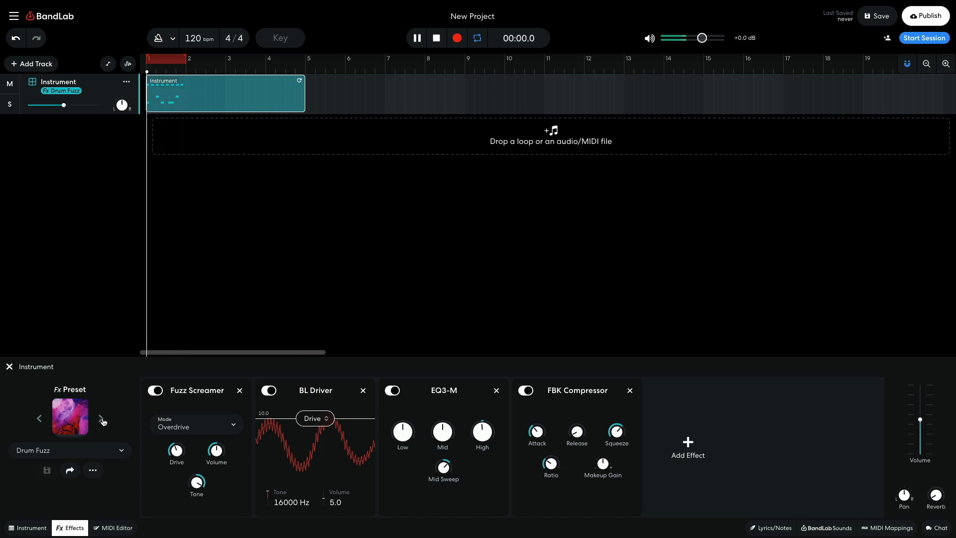
{"action": "left_click", "coordinate": [101, 419]}
{"action": "left_click", "coordinate": [101, 420]}
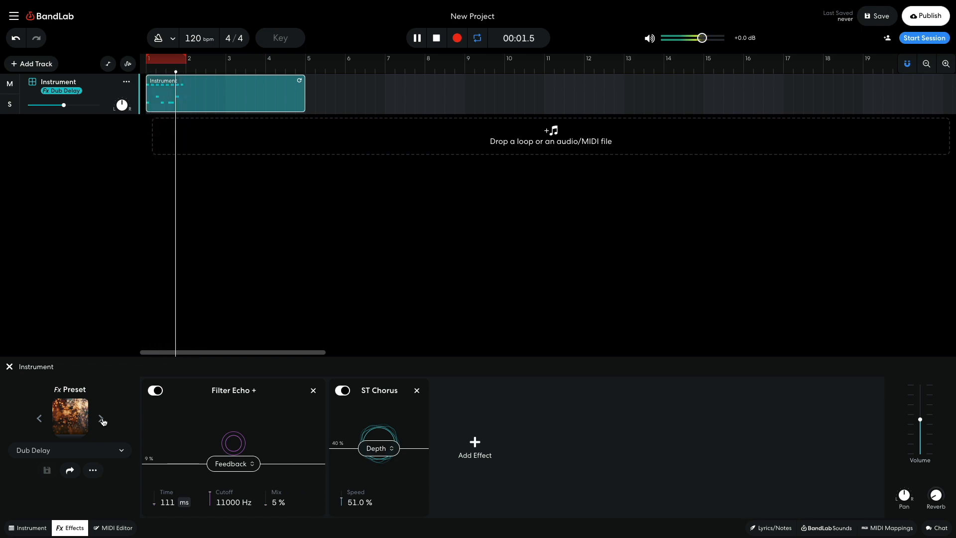
{"action": "key", "text": "space"}
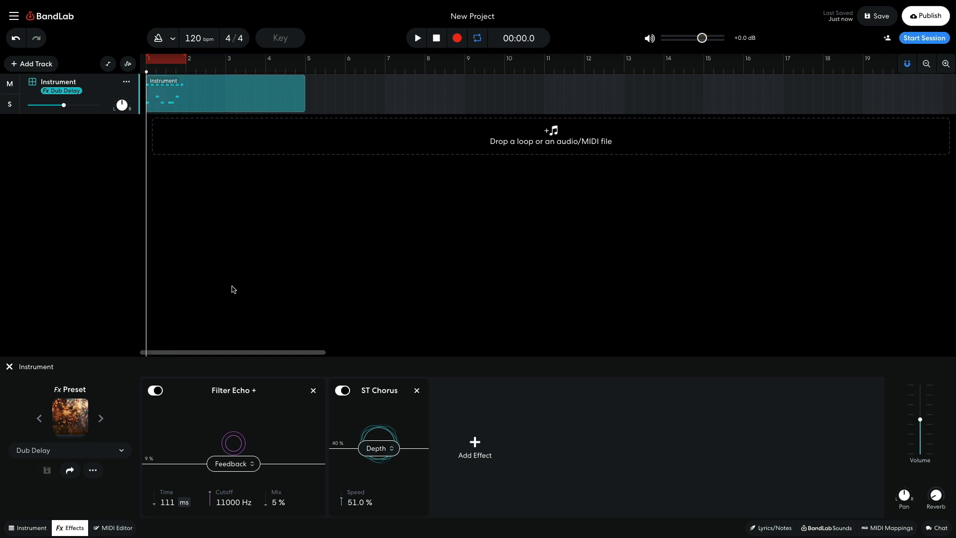
- Play the beat and raise the Filter Echo + feedback to 100 %
{"action": "key", "text": "space"}
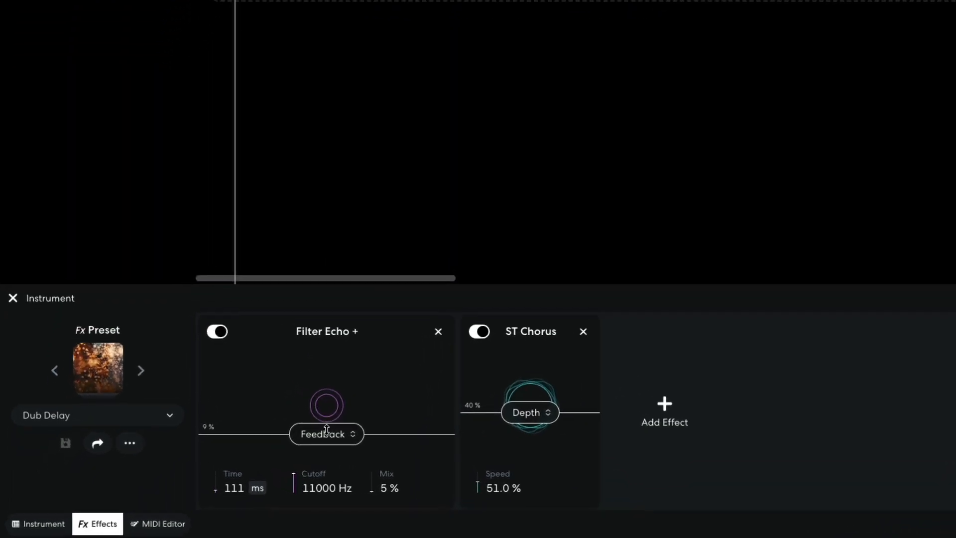
{"action": "left_click_drag", "start_coordinate": [234, 465], "coordinate": [234, 456]}
{"action": "left_click_drag", "start_coordinate": [328, 423], "coordinate": [341, 364]}
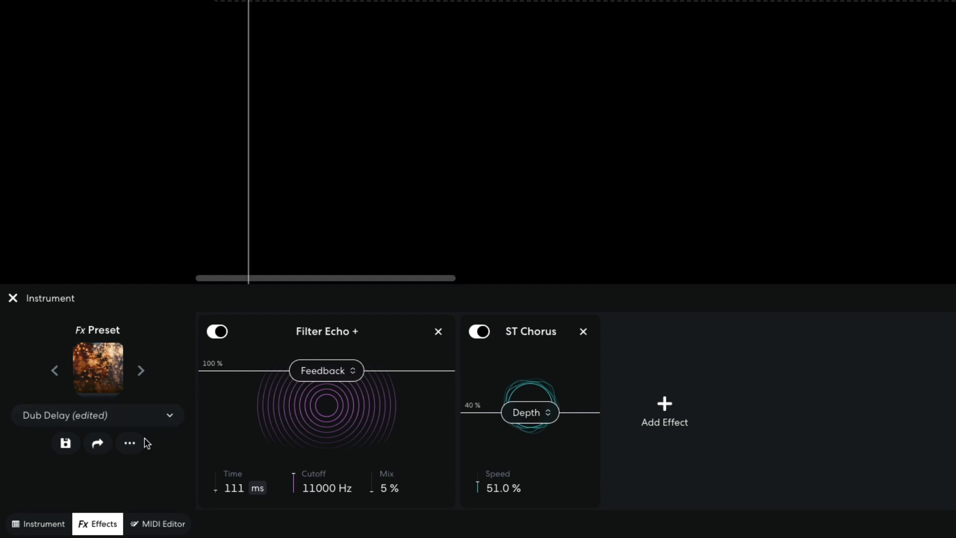
- Restore the edited Dub Delay preset to its original settings
{"action": "left_click", "coordinate": [131, 445]}
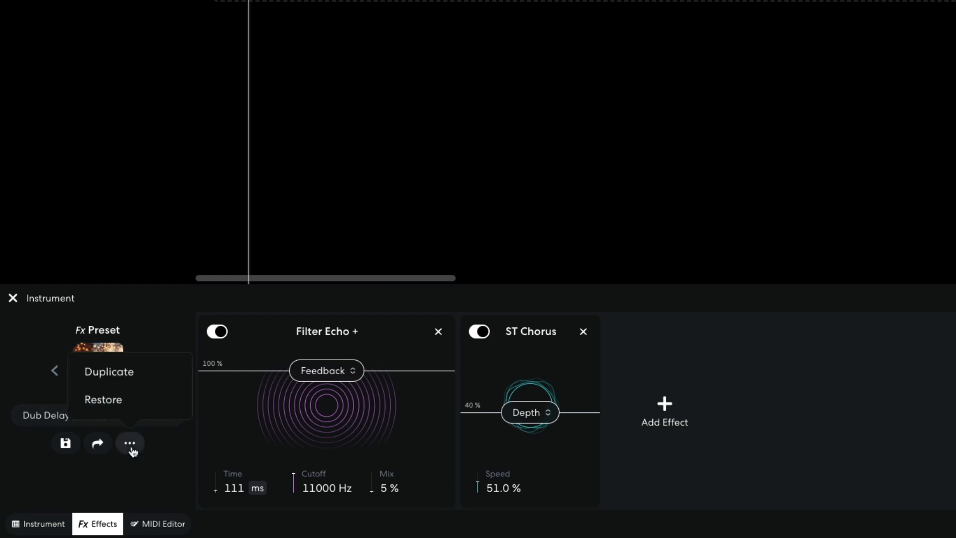
{"action": "left_click", "coordinate": [142, 407]}
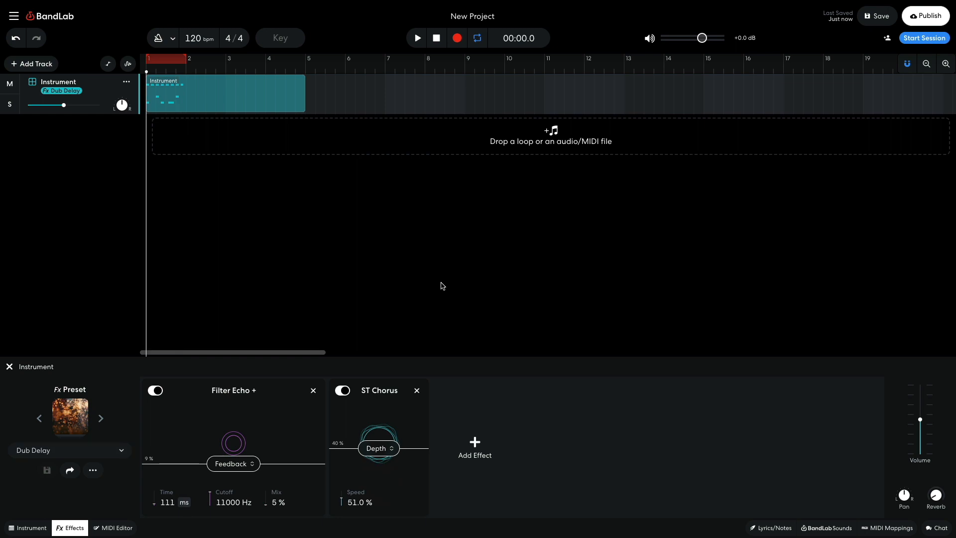
- Play the beat and audition the following presets in order, from Large Hall through ModuLater and Spacial Phase to Thumper Overdrive
{"action": "key", "text": "space"}
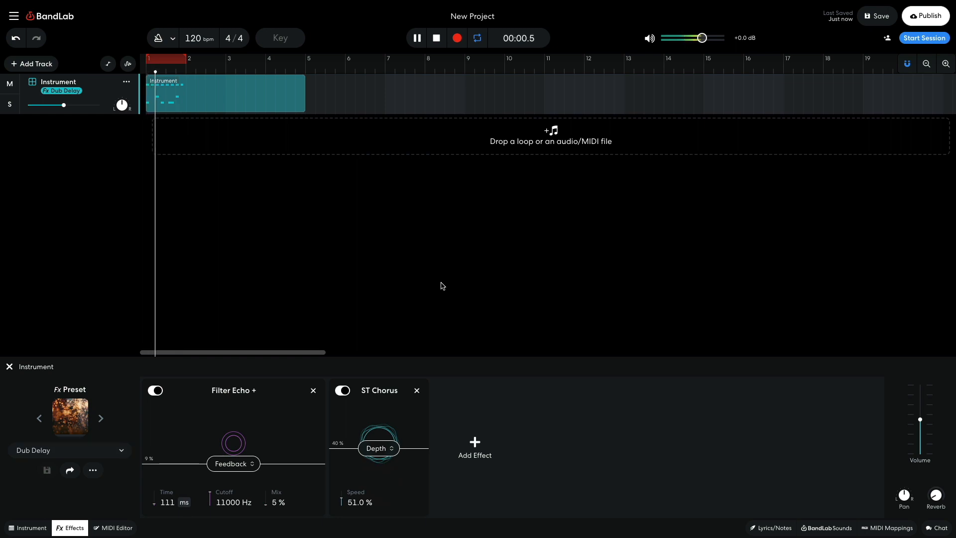
{"action": "left_click", "coordinate": [102, 419]}
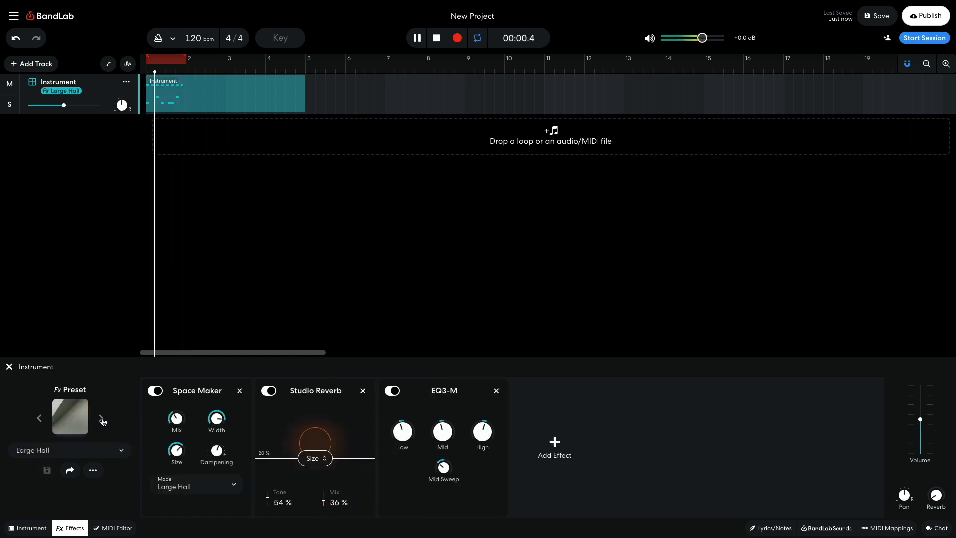
{"action": "left_click", "coordinate": [102, 420]}
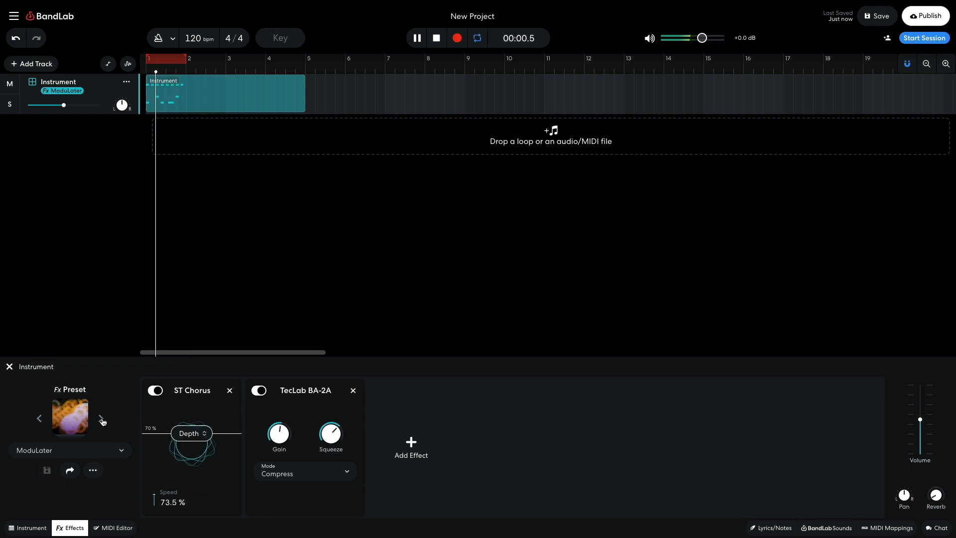
{"action": "left_click", "coordinate": [102, 419]}
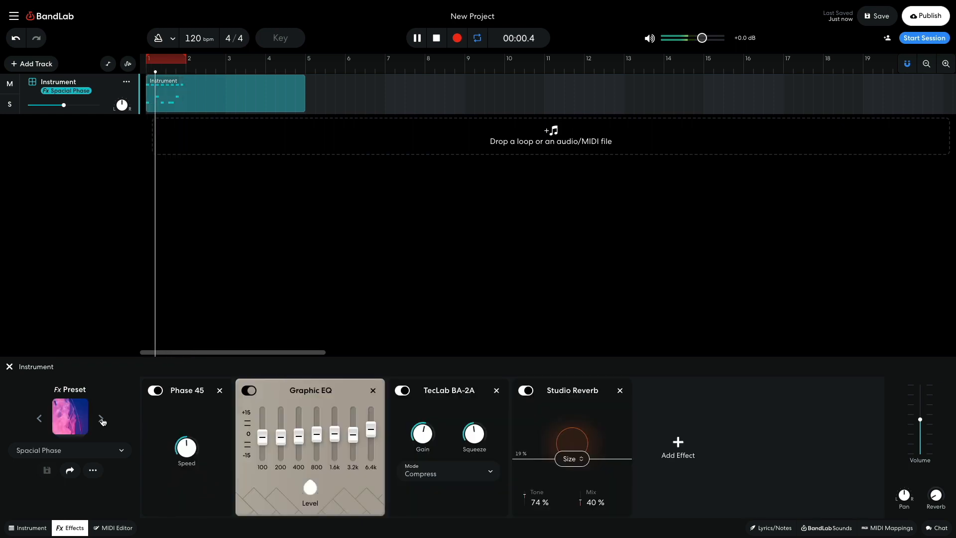
{"action": "left_click", "coordinate": [102, 419]}
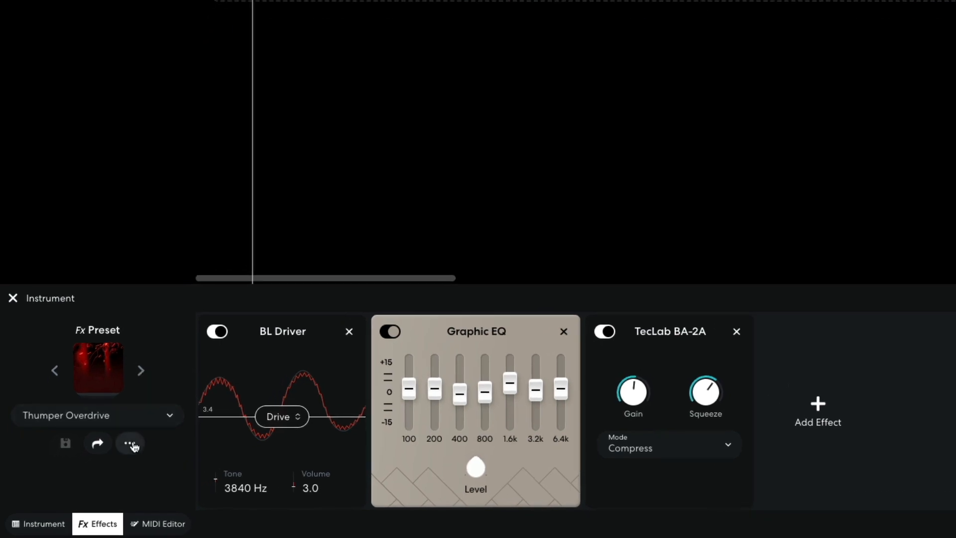
- Save the Thumper Overdrive effects as a new preset named Thumper Overdrive XL and check it in My Presets
{"action": "left_click", "coordinate": [130, 444]}
{"action": "left_click", "coordinate": [142, 401]}
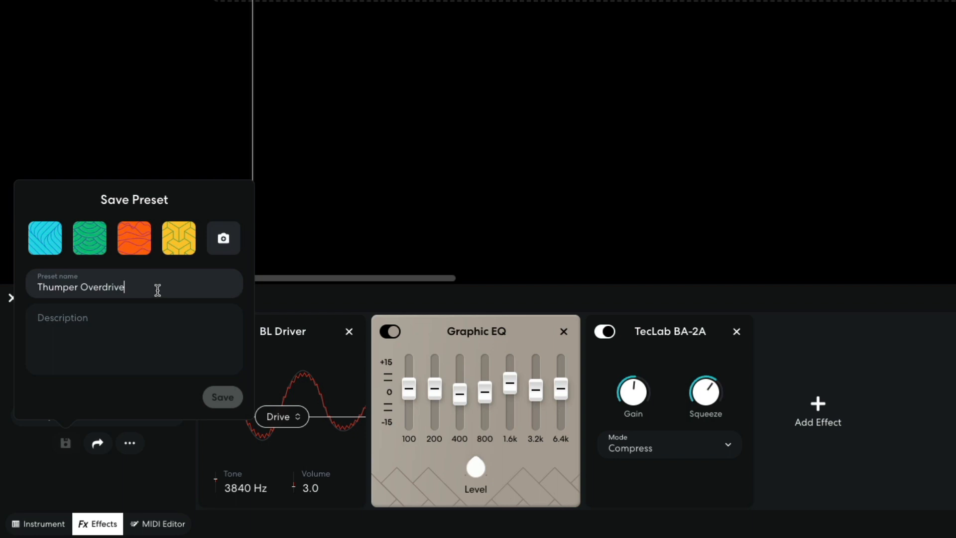
{"action": "type", "text": "XL"}
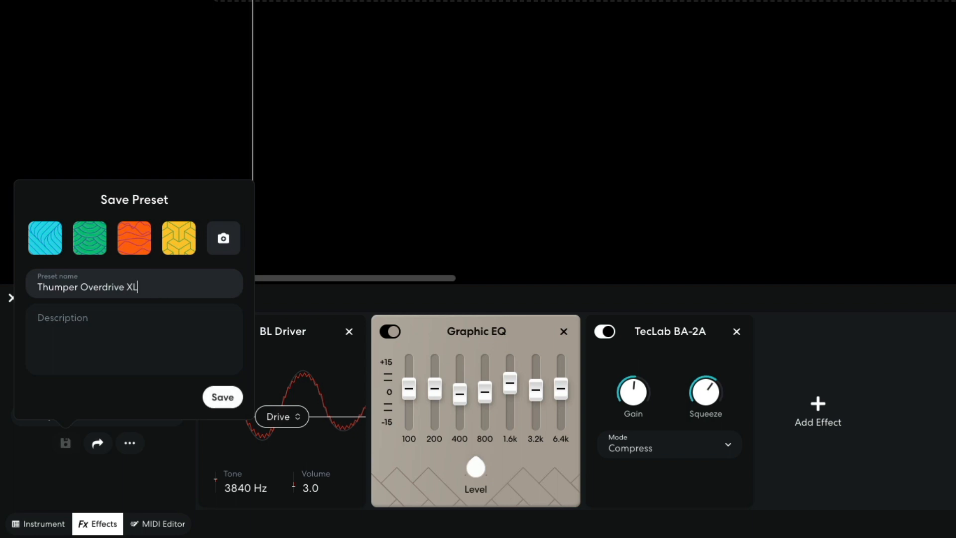
{"action": "left_click", "coordinate": [222, 397]}
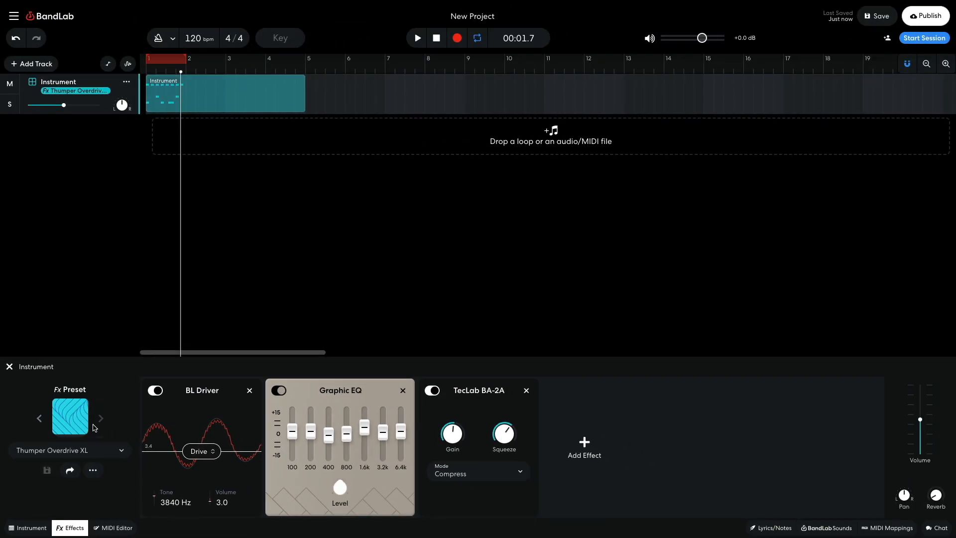
{"action": "left_click", "coordinate": [76, 415]}
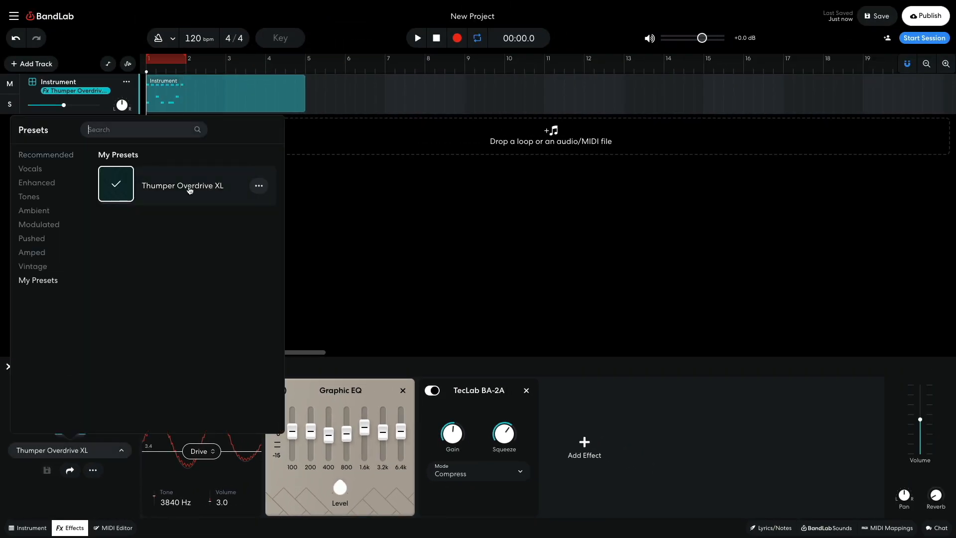
{"action": "left_click", "coordinate": [316, 253]}
- Play the beat, raise the BL Driver drive to 9.3 and save the change to the Thumper Overdrive XL preset
{"action": "key", "text": "space"}
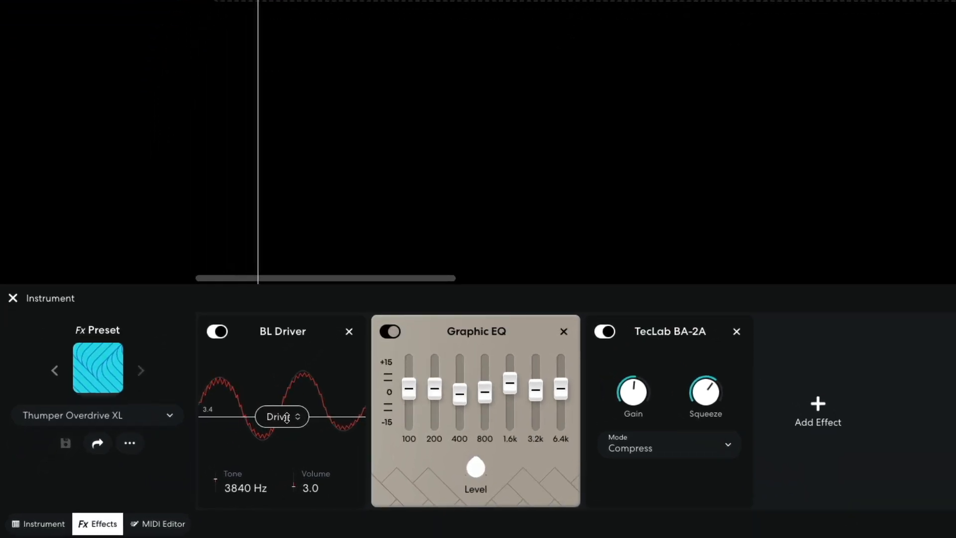
{"action": "left_click_drag", "start_coordinate": [287, 417], "coordinate": [291, 375]}
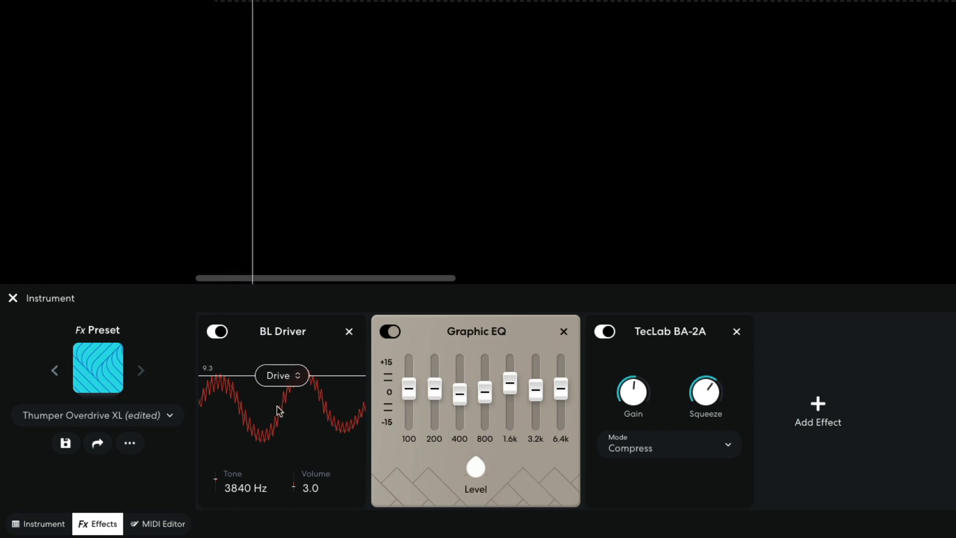
{"action": "left_click", "coordinate": [66, 443]}
- Open the sharing options for the Thumper Overdrive XL preset and copy its link
{"action": "left_click", "coordinate": [98, 443]}
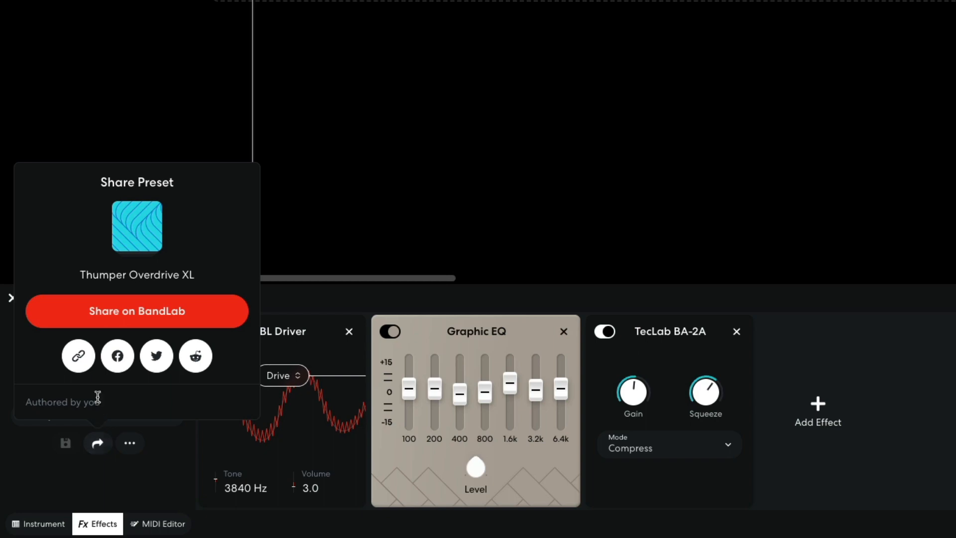
{"action": "left_click", "coordinate": [82, 362]}
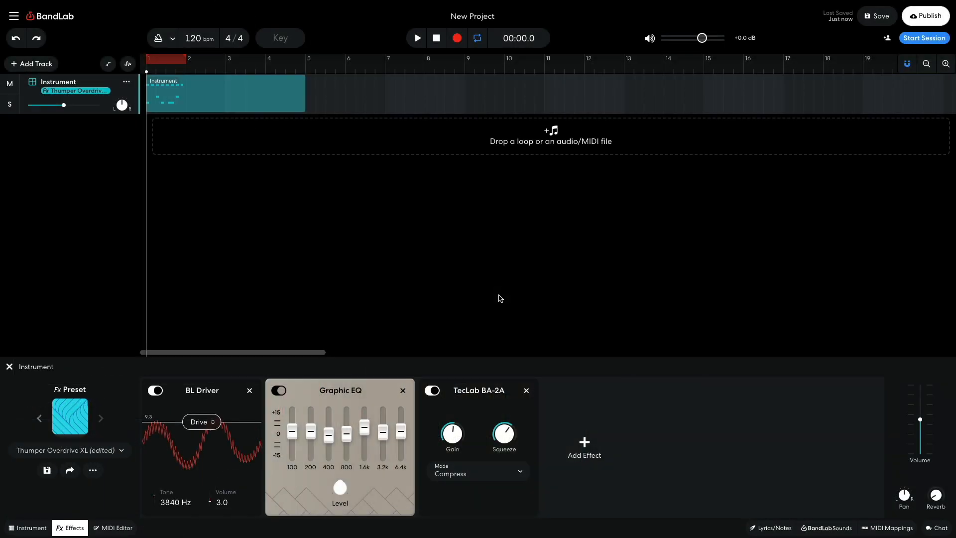
- Remove the Graphic EQ from the drum track's effects chain and clear all remaining effects with the None preset
{"action": "left_click", "coordinate": [404, 391]}
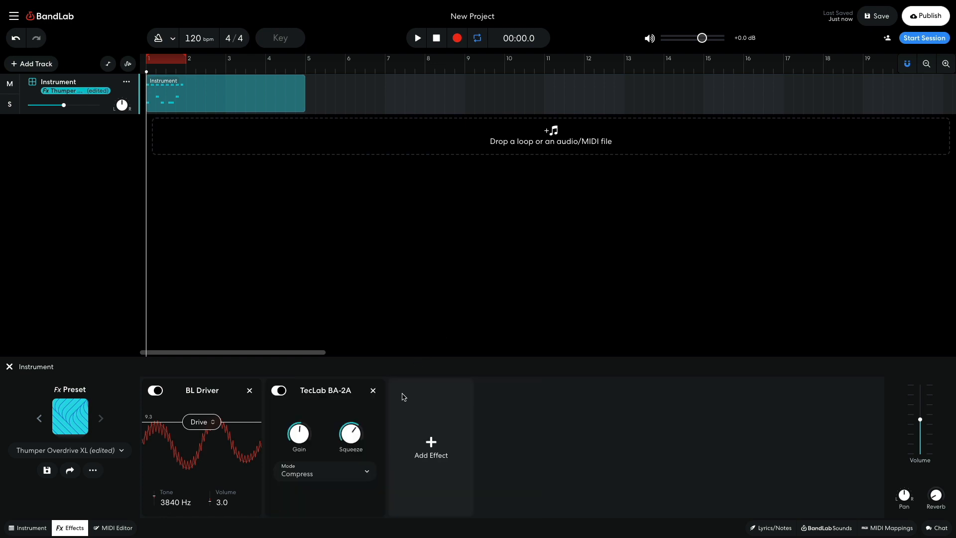
{"action": "left_click", "coordinate": [76, 417]}
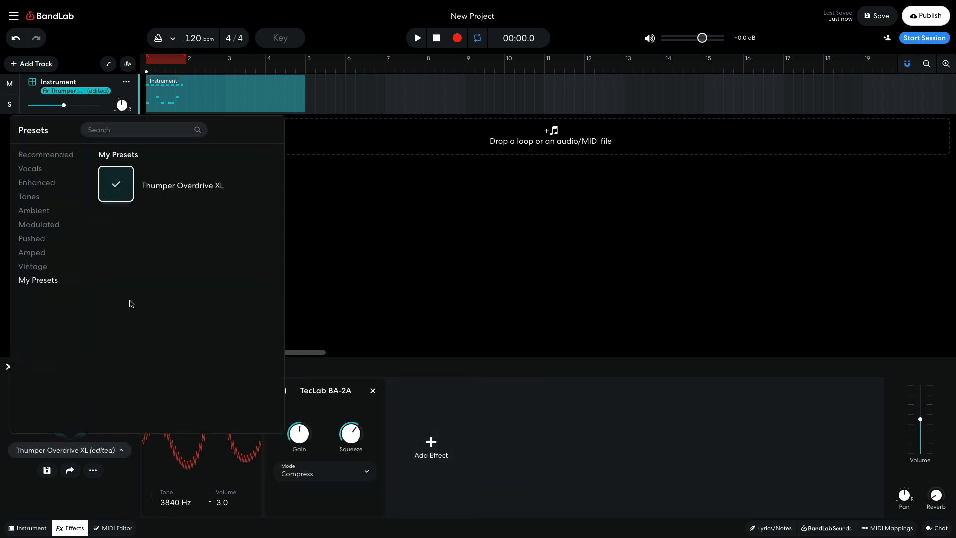
{"action": "left_click", "coordinate": [70, 153]}
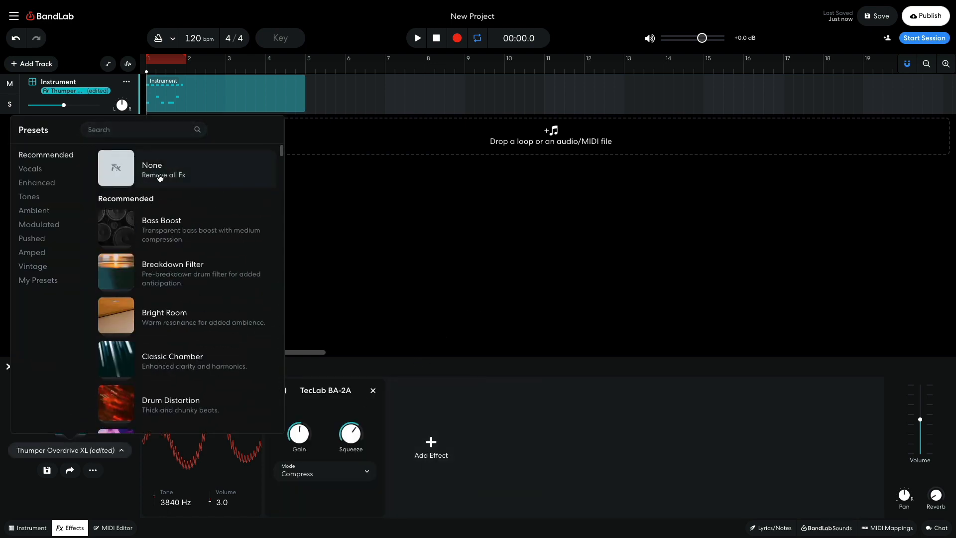
{"action": "left_click", "coordinate": [159, 176]}
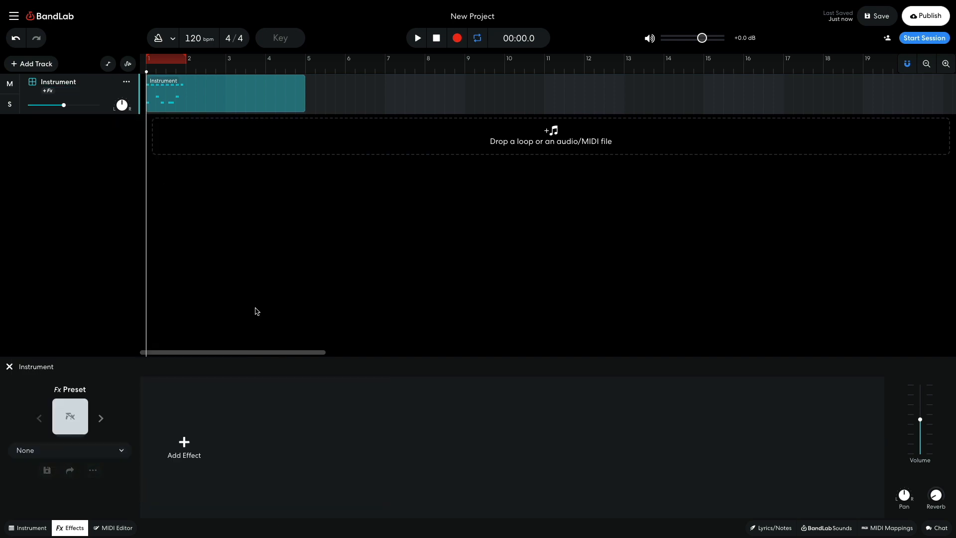
- Apply the recommended Dub Delay effects preset to the drum track
{"action": "left_click", "coordinate": [79, 414]}
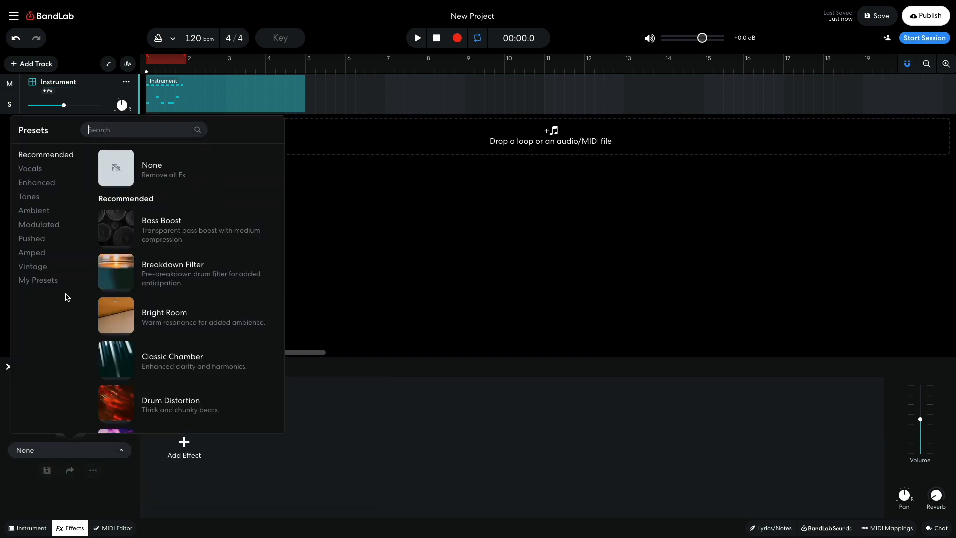
{"action": "scroll", "coordinate": [112, 284], "scroll_direction": "down", "scroll_amount": 3}
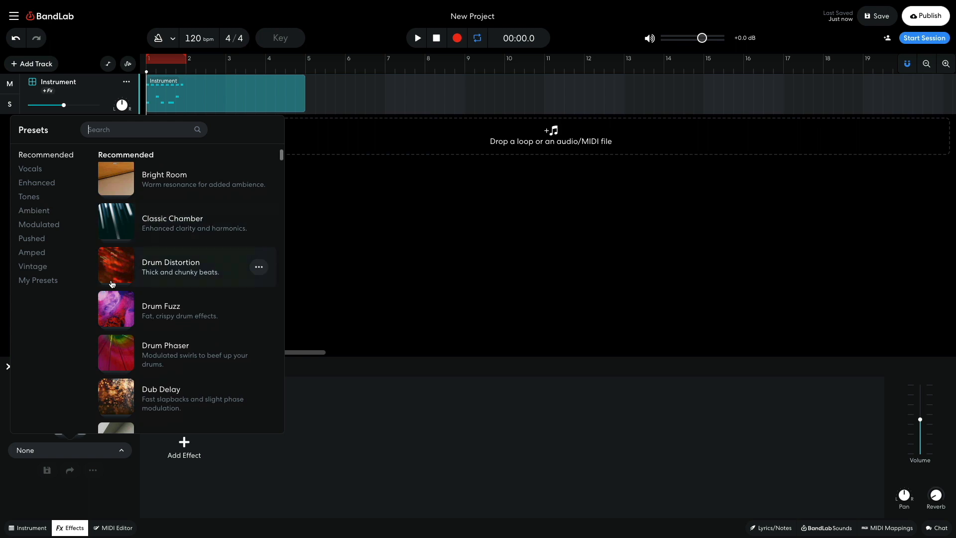
{"action": "left_click", "coordinate": [121, 400]}
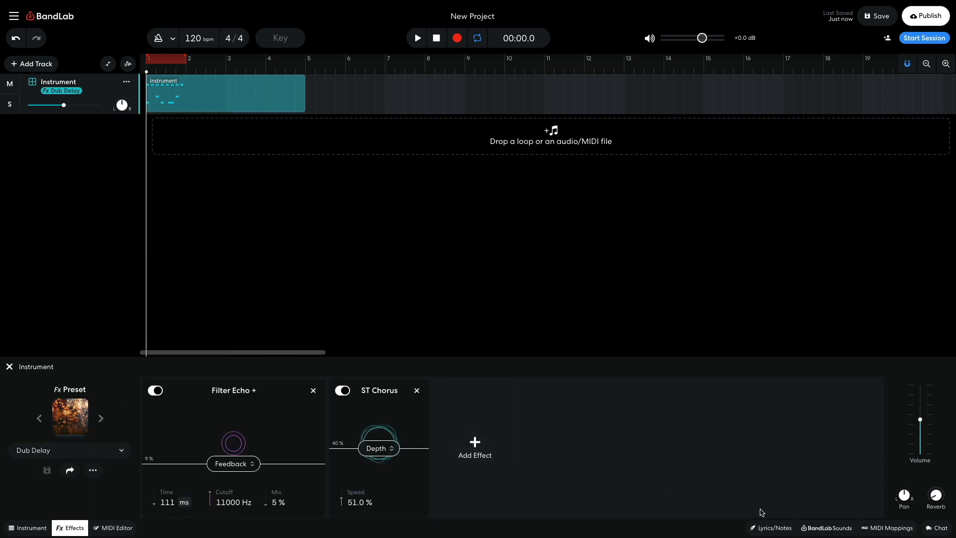
- Browse the BandLab Sounds loops and filter them by the Bass instrument and the Pop / RnB genre
{"action": "left_click", "coordinate": [824, 528]}
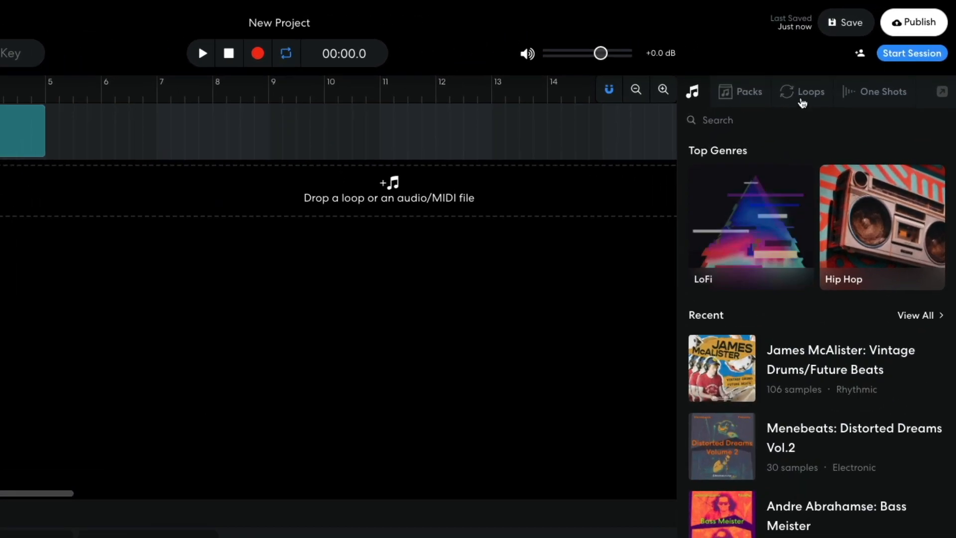
{"action": "left_click", "coordinate": [845, 71]}
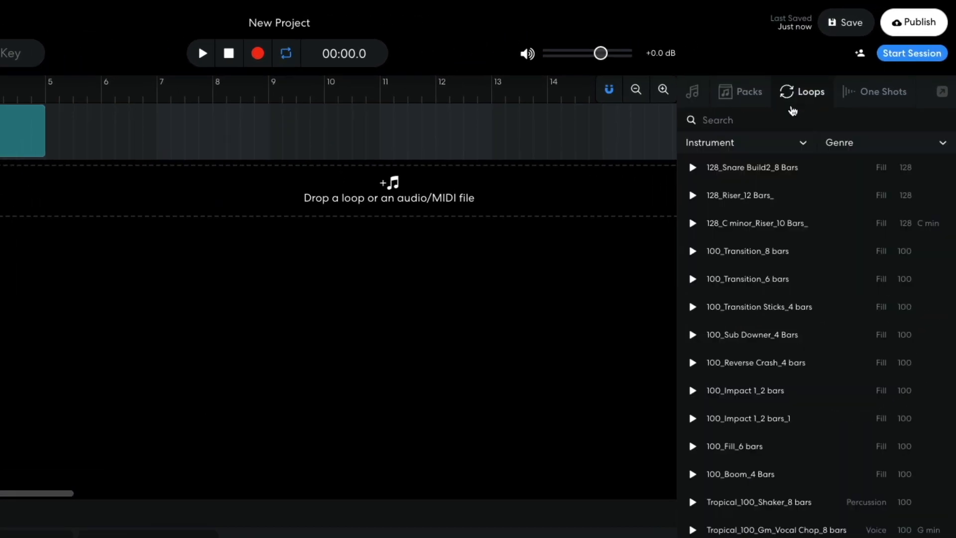
{"action": "left_click", "coordinate": [735, 146]}
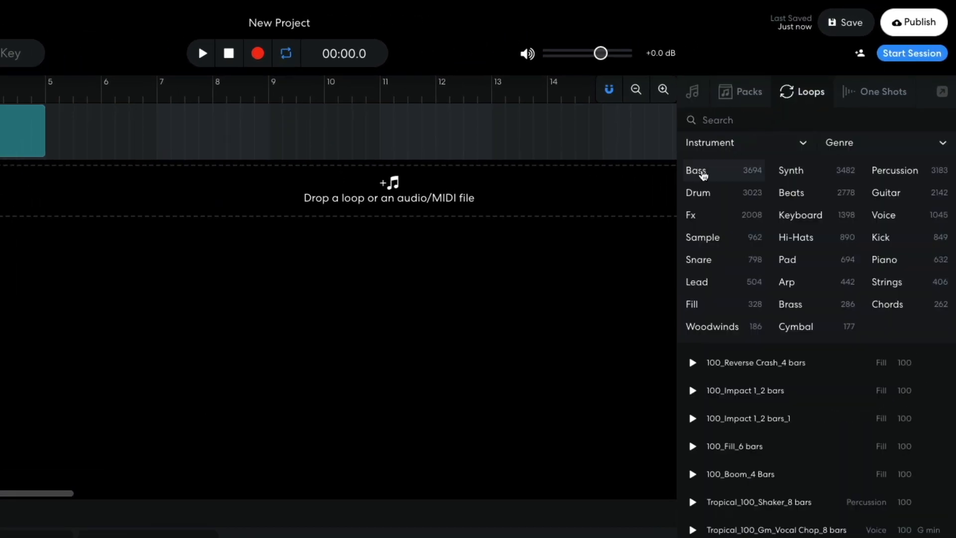
{"action": "left_click", "coordinate": [703, 170]}
{"action": "left_click", "coordinate": [840, 144]}
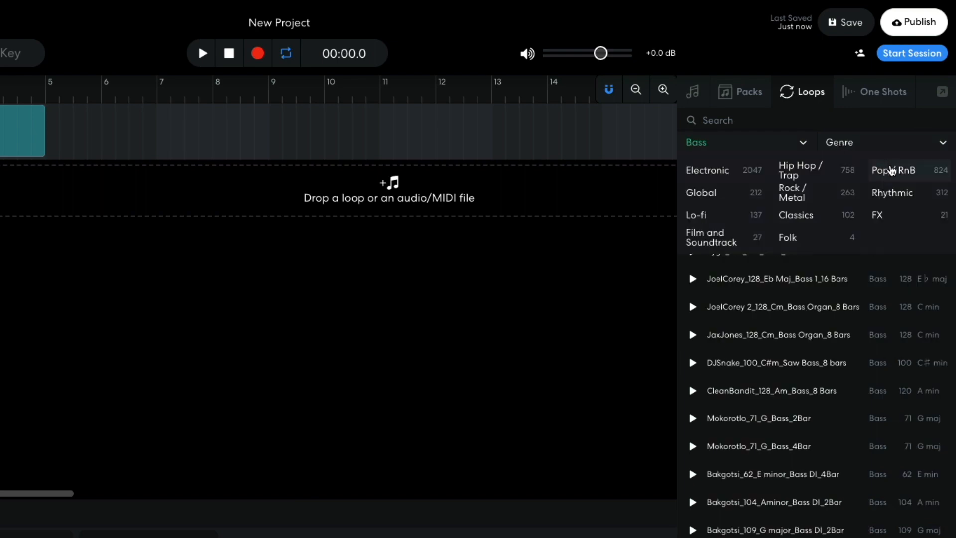
{"action": "left_click", "coordinate": [891, 170]}
- Add the loop 80ies_Bass_Loop_11_Cm_126bpm as a new track and set the project key to C minor
{"action": "scroll", "coordinate": [856, 328], "scroll_direction": "down", "scroll_amount": 5}
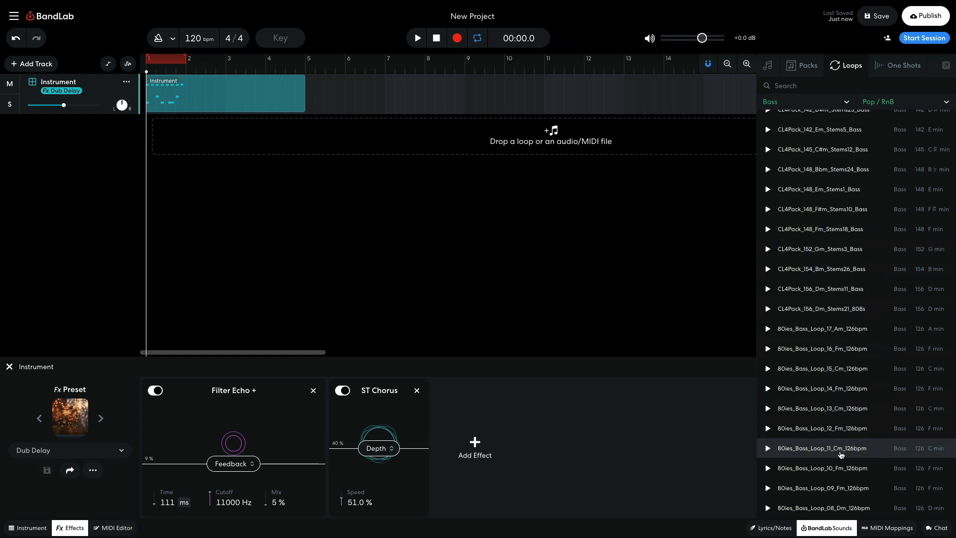
{"action": "left_click_drag", "start_coordinate": [839, 451], "coordinate": [170, 142]}
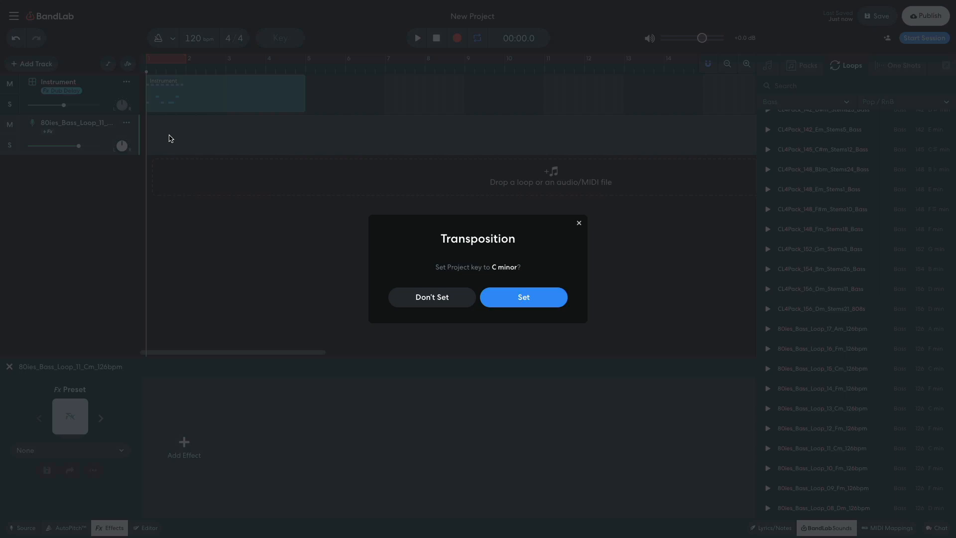
{"action": "left_click", "coordinate": [518, 301]}
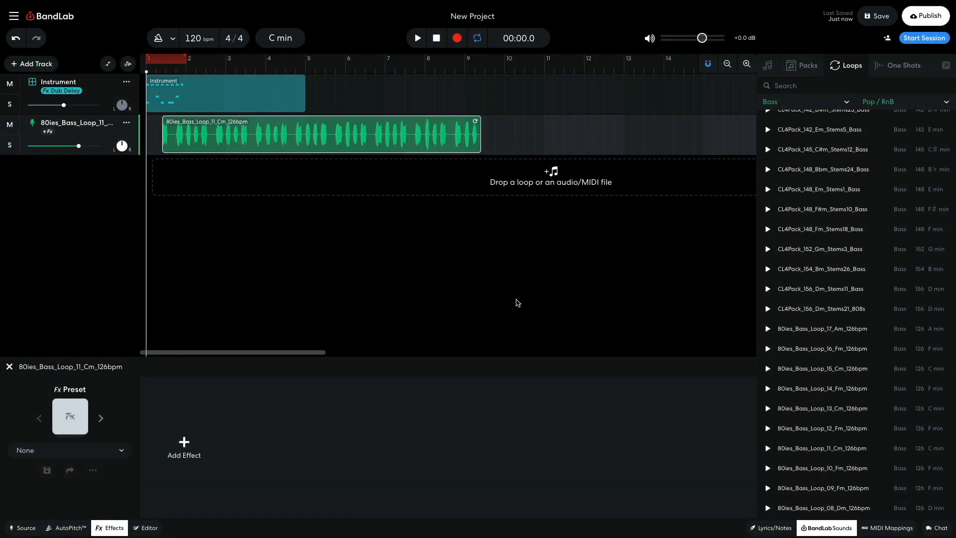
- Move the bass loop region to the start of bar 1 and lower its track volume to match the drum track's level
{"action": "left_click_drag", "start_coordinate": [263, 137], "coordinate": [235, 136]}
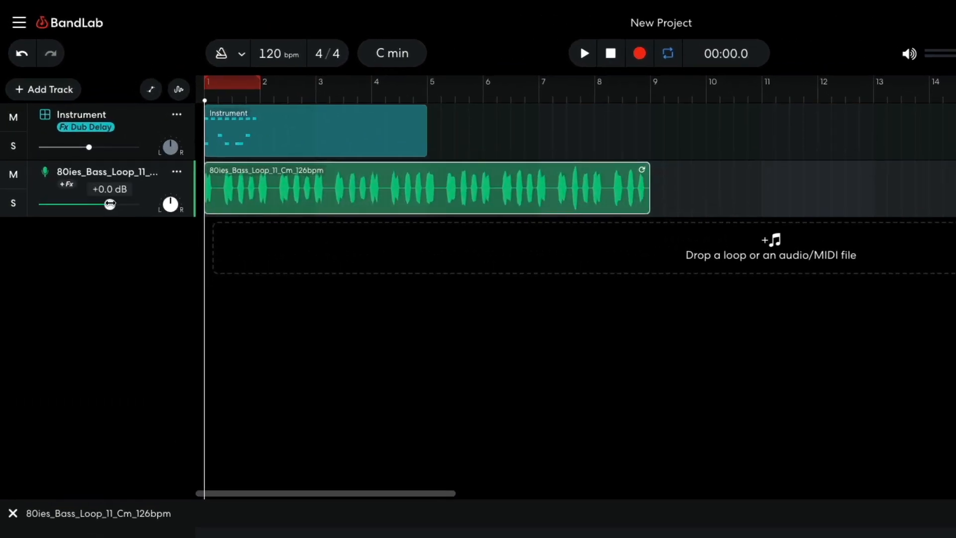
{"action": "left_click_drag", "start_coordinate": [78, 146], "coordinate": [76, 145]}
{"action": "left_click_drag", "start_coordinate": [107, 204], "coordinate": [89, 204]}
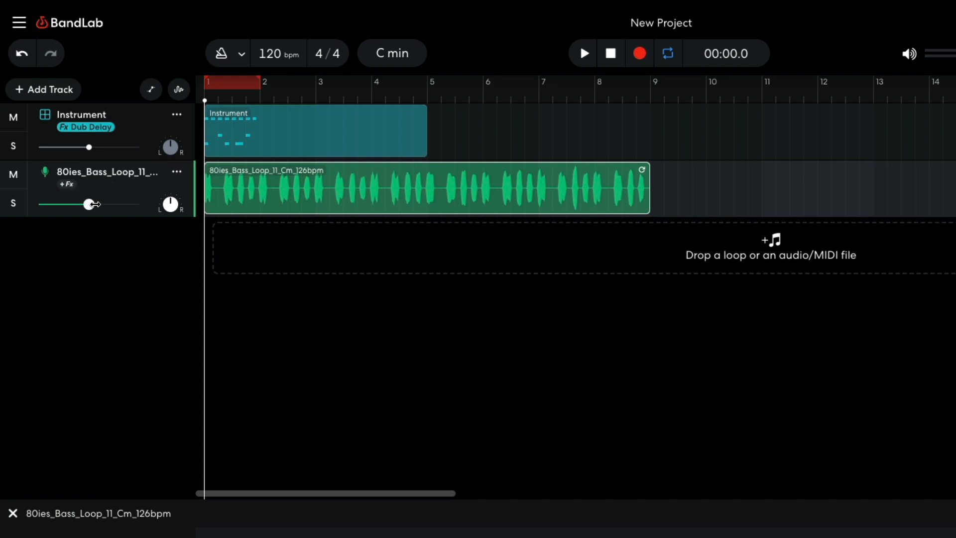
- Slice the drum region at bar 2 and delete the empty part after the cut
{"action": "left_click", "coordinate": [257, 98]}
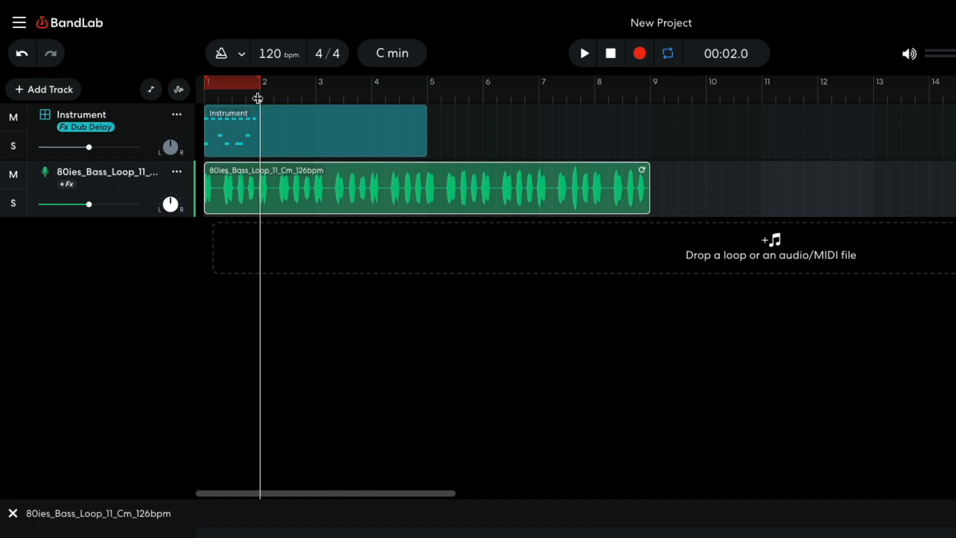
{"action": "left_click", "coordinate": [271, 124]}
{"action": "right_click", "coordinate": [270, 124]}
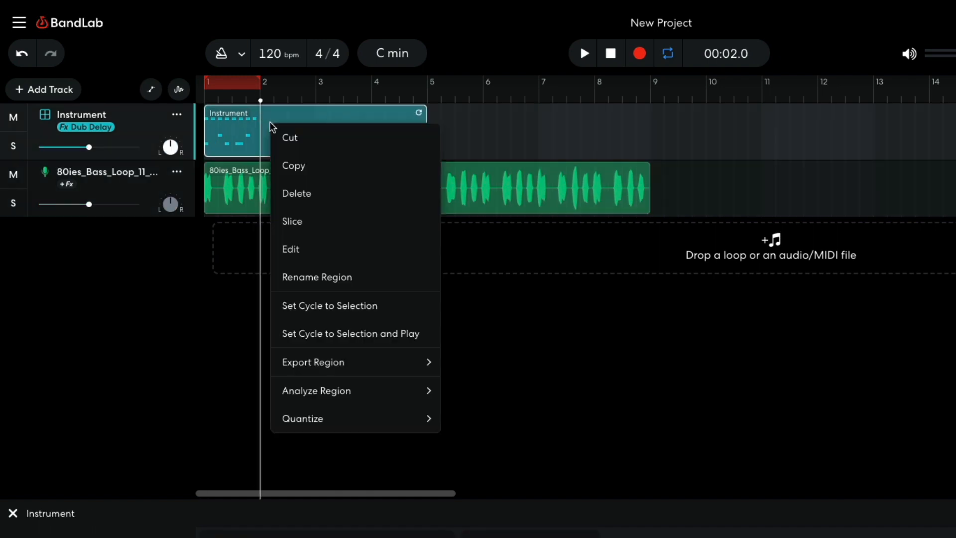
{"action": "left_click", "coordinate": [301, 220]}
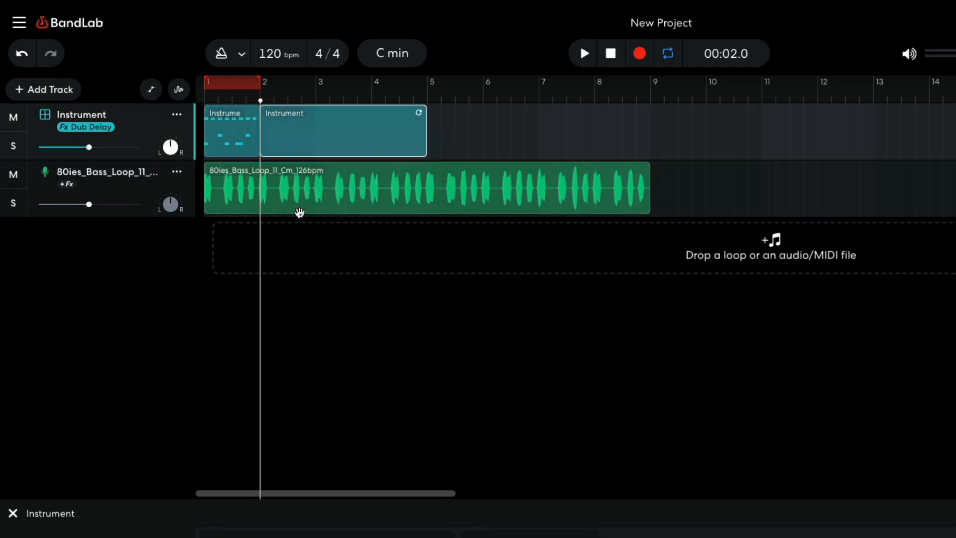
{"action": "key", "text": "Delete"}
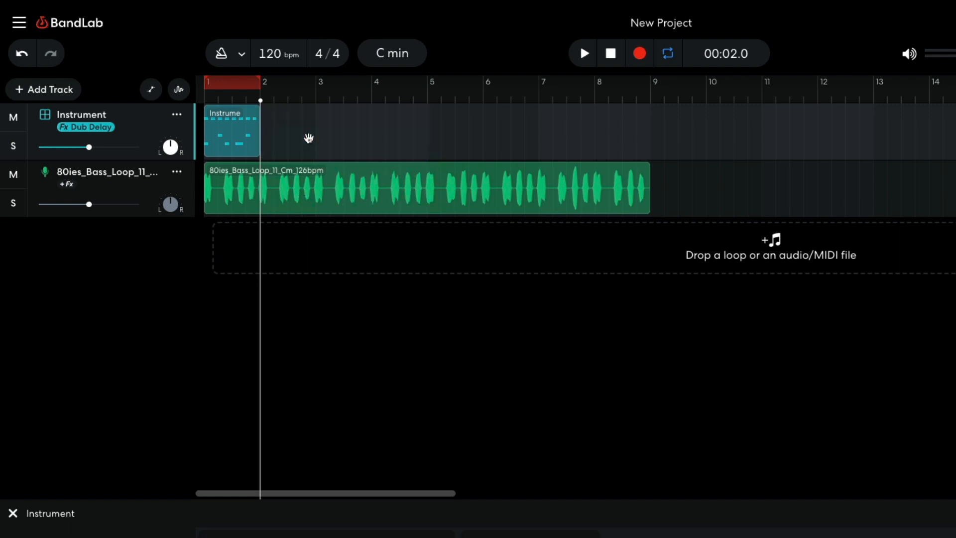
- Loop the one-bar drum region up to bar 9 and extend the cycle range to bar 9
{"action": "left_click", "coordinate": [240, 129]}
{"action": "left_click_drag", "start_coordinate": [251, 114], "coordinate": [641, 124]}
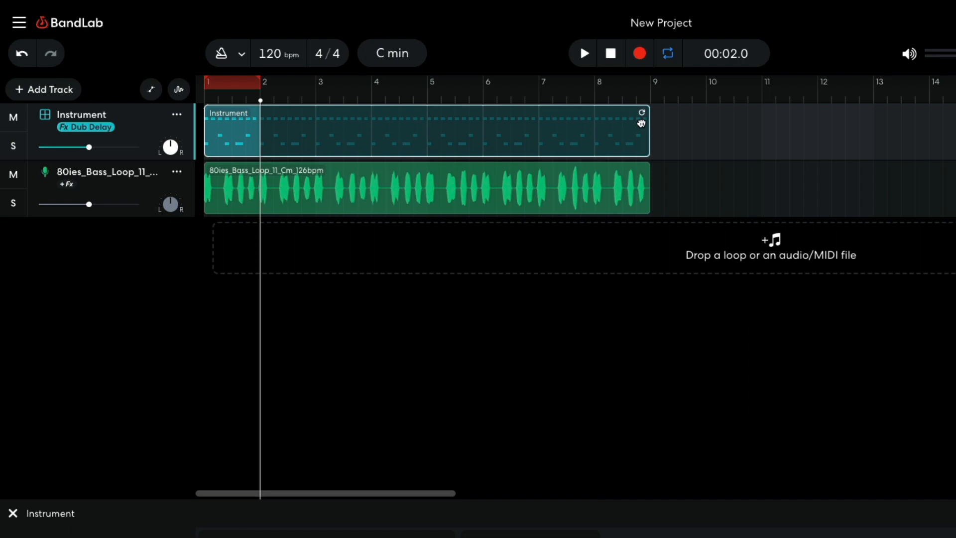
{"action": "left_click_drag", "start_coordinate": [257, 82], "coordinate": [648, 90]}
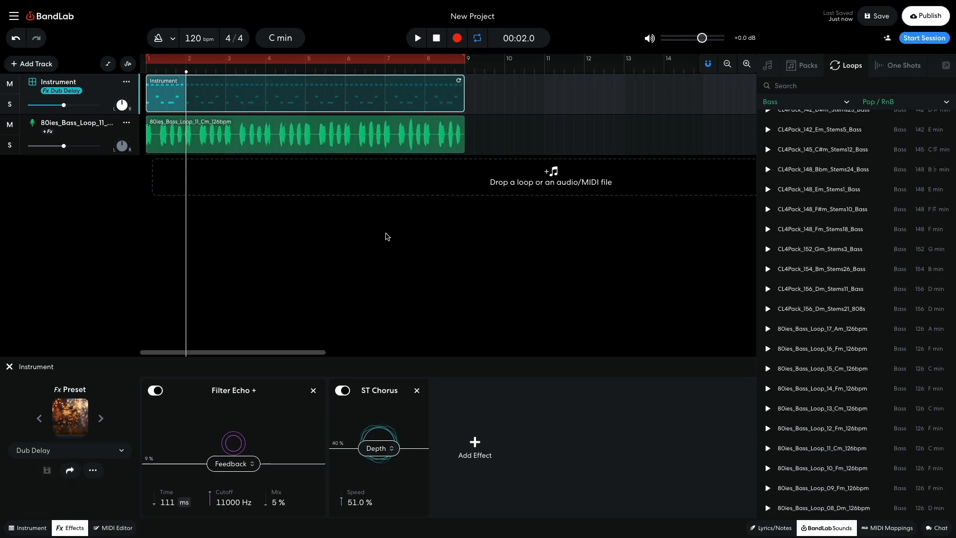
- Play the eight-bar drum and bass arrangement from the beginning
{"action": "key", "text": "Home"}
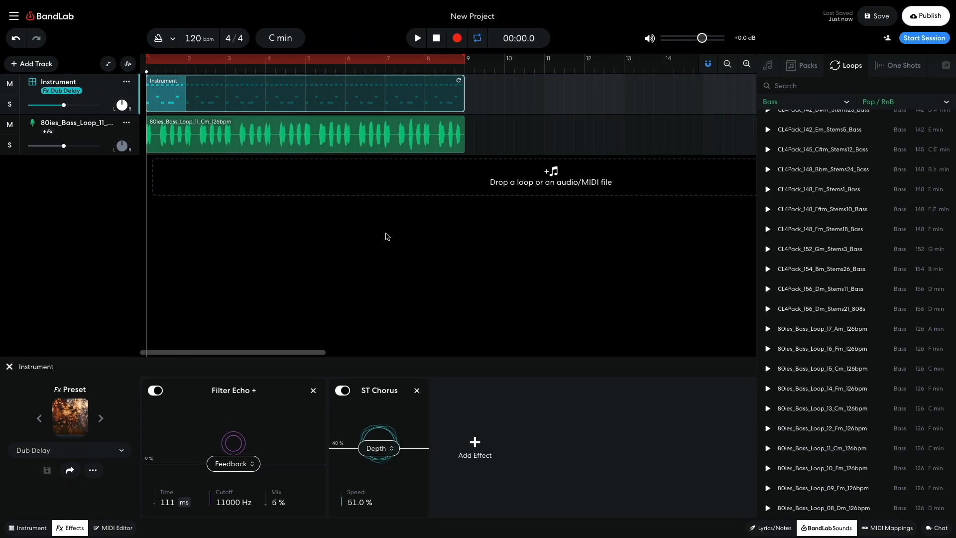
{"action": "key", "text": "space"}
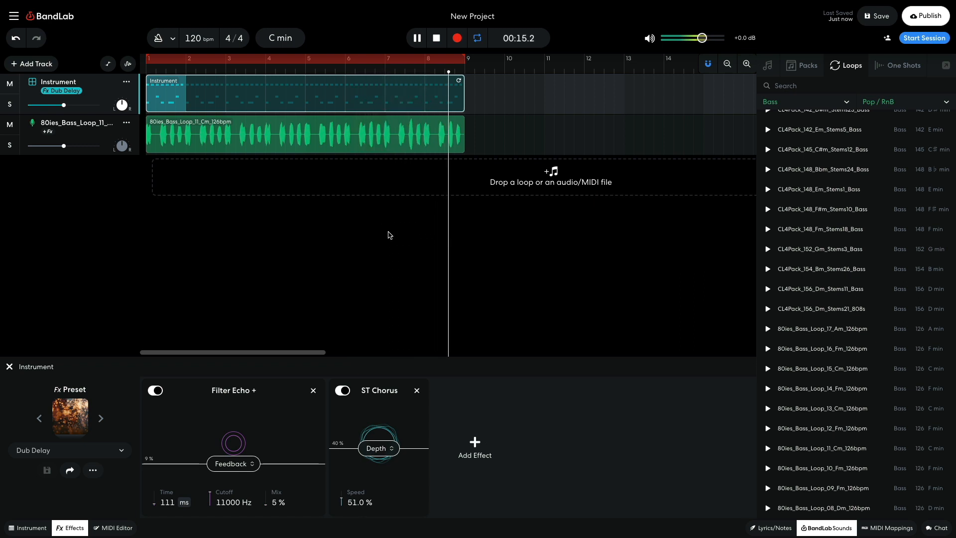
{"action": "key", "text": "space"}
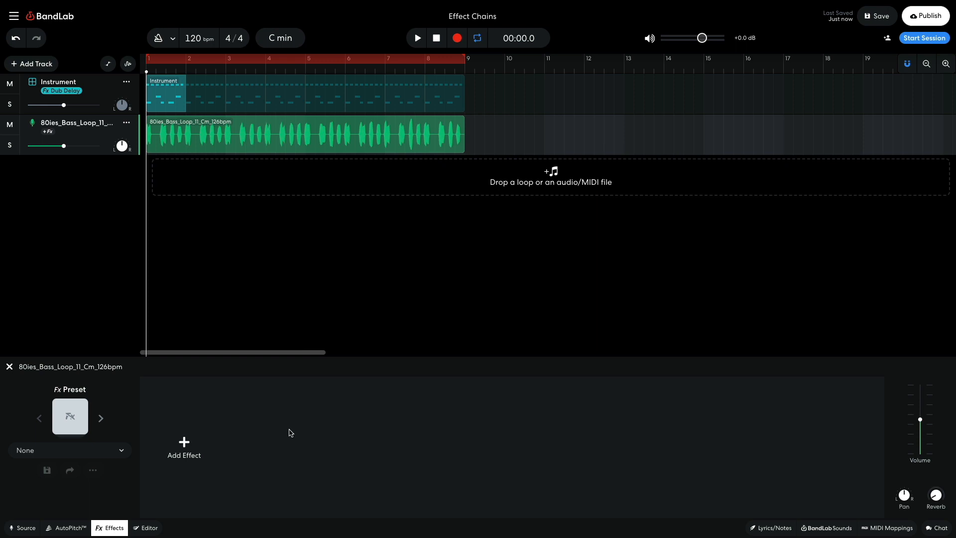
- Apply the shimmery Bright Chorus preset from the Modulated category to the bass loop track and audition it
{"action": "left_click", "coordinate": [71, 416]}
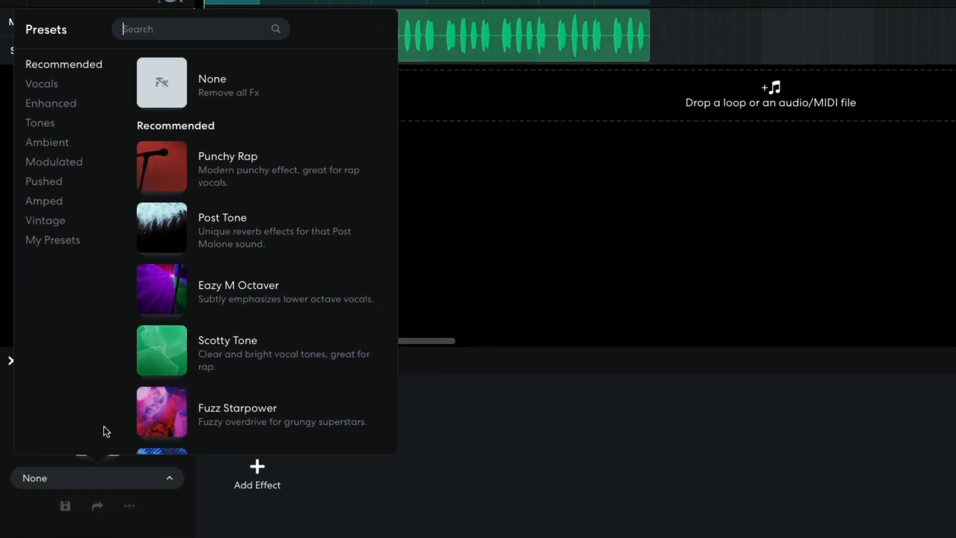
{"action": "left_click", "coordinate": [75, 165]}
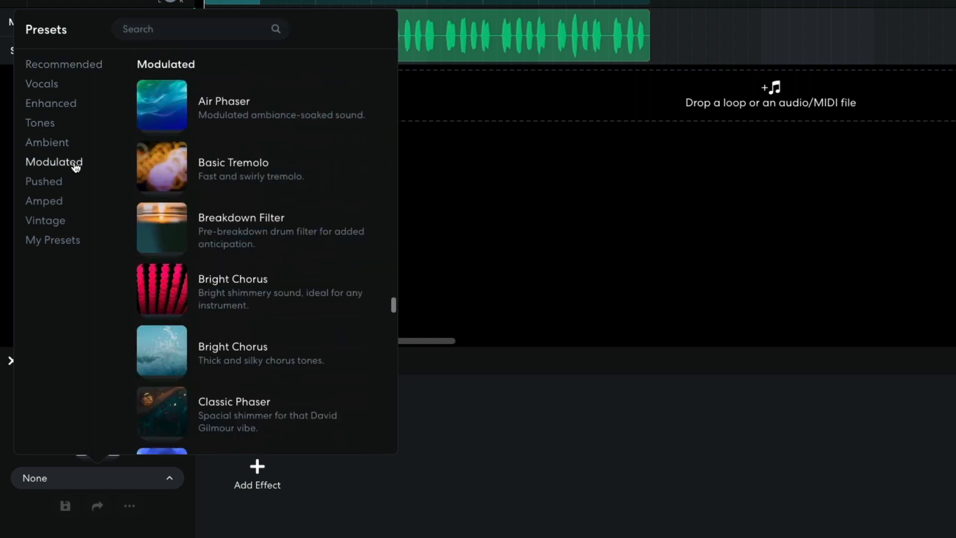
{"action": "left_click", "coordinate": [254, 296]}
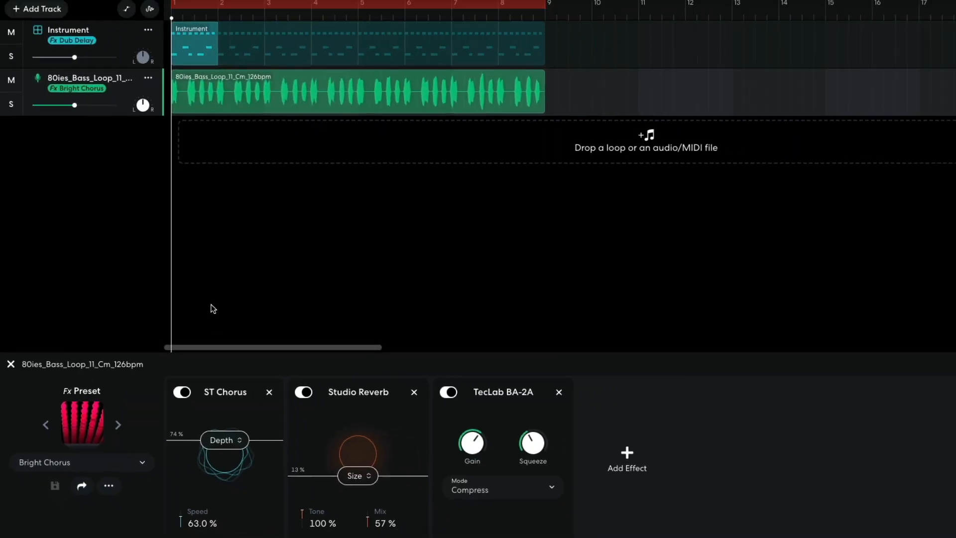
{"action": "key", "text": "space"}
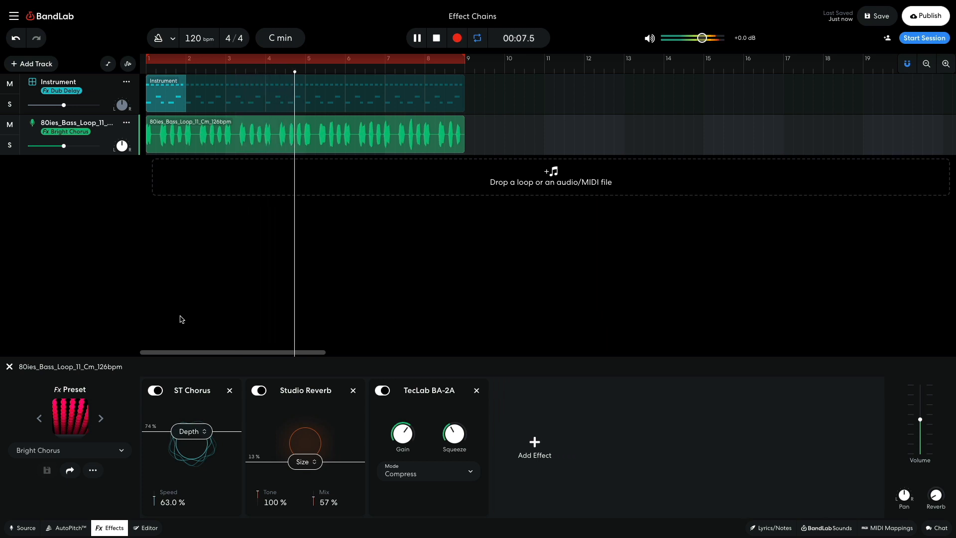
{"action": "key", "text": "space"}
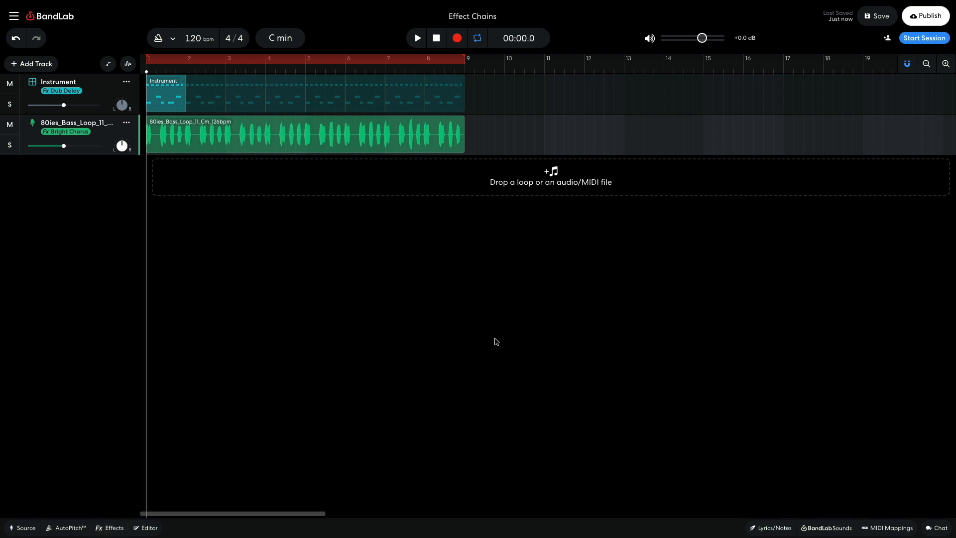
- Filter the BandLab loops to Voice and add Meduza_128_Cm_Vocal Chops_8 Bars as a new track
{"action": "left_click", "coordinate": [823, 527]}
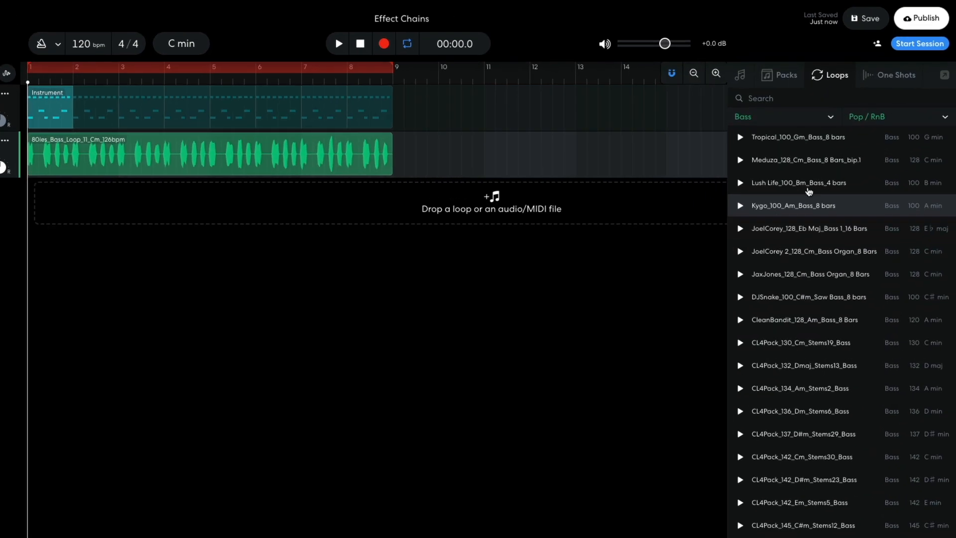
{"action": "left_click", "coordinate": [808, 119]}
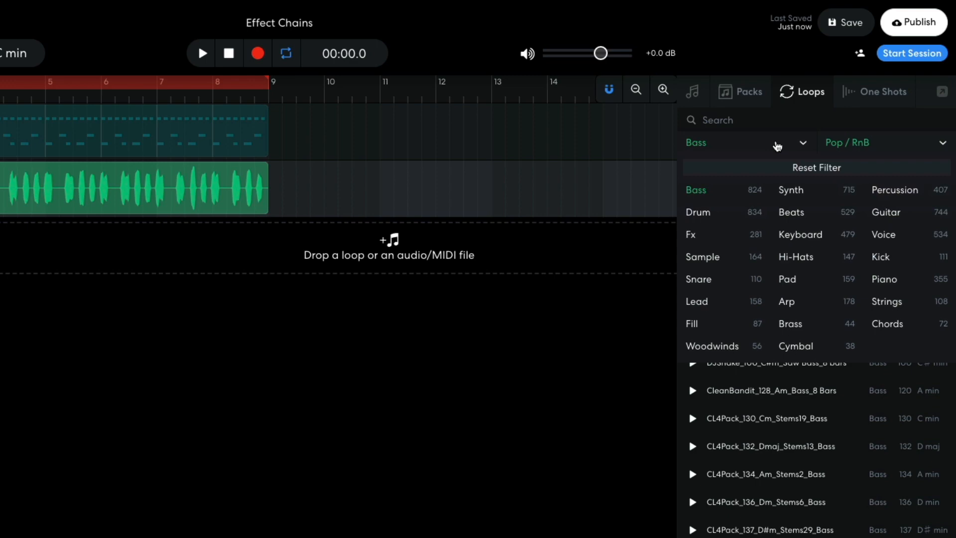
{"action": "left_click", "coordinate": [885, 234]}
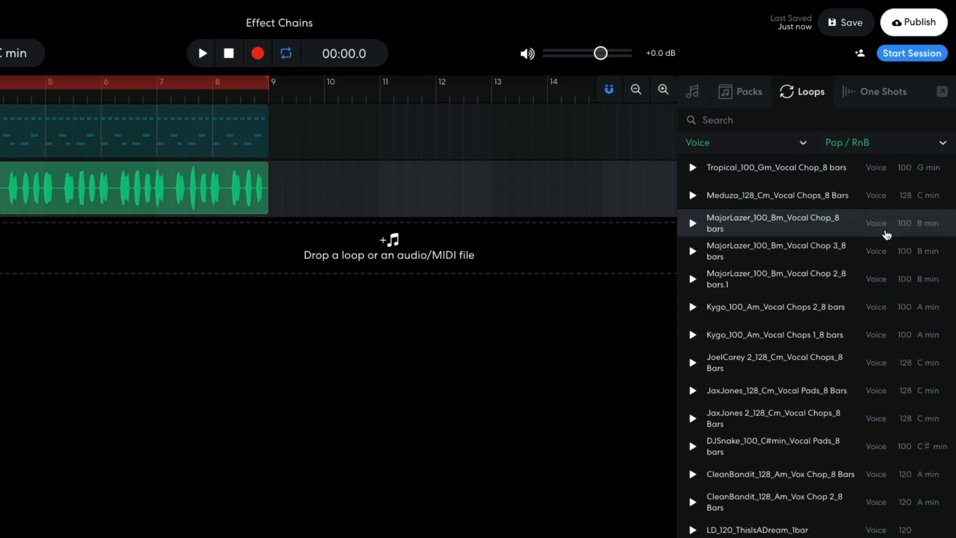
{"action": "left_click_drag", "start_coordinate": [787, 196], "coordinate": [228, 183]}
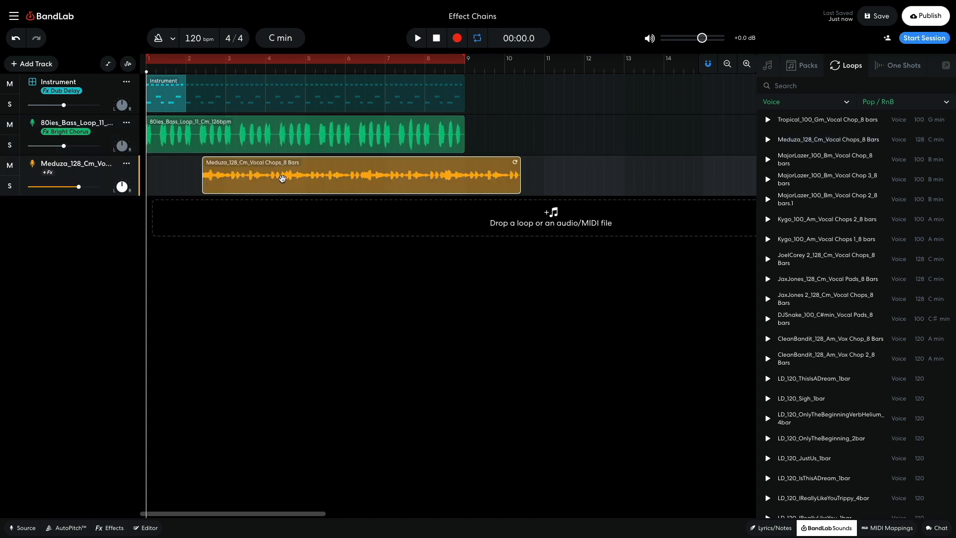
- Move the vocal chops region to the start of bar 1, lower its track volume to match the other tracks, and audition the mix
{"action": "left_click_drag", "start_coordinate": [289, 178], "coordinate": [170, 175]}
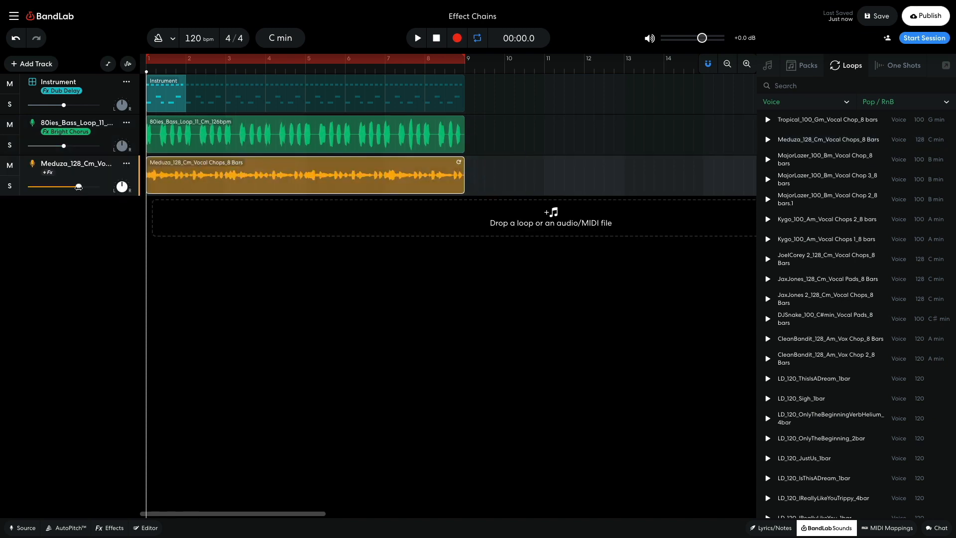
{"action": "left_click_drag", "start_coordinate": [78, 187], "coordinate": [63, 187]}
{"action": "key", "text": "space"}
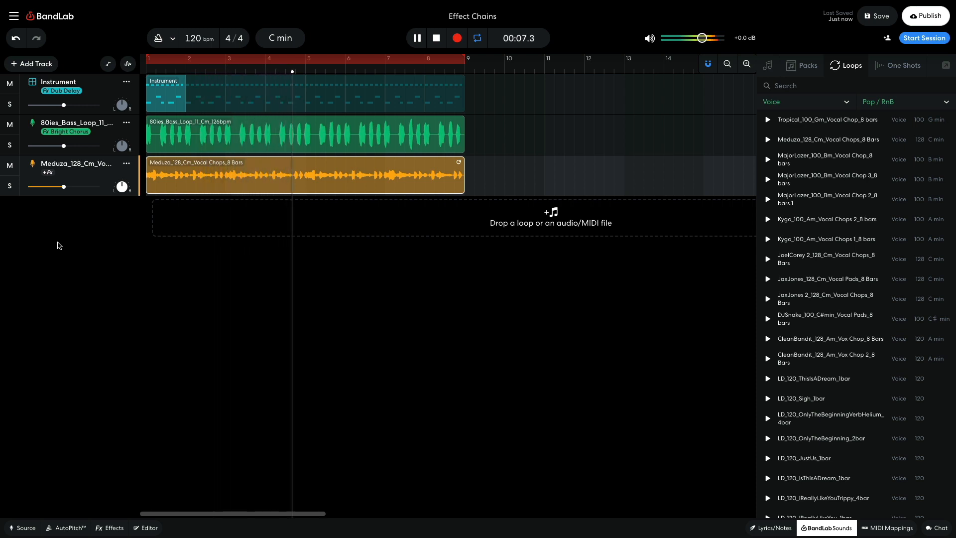
{"action": "key", "text": "space"}
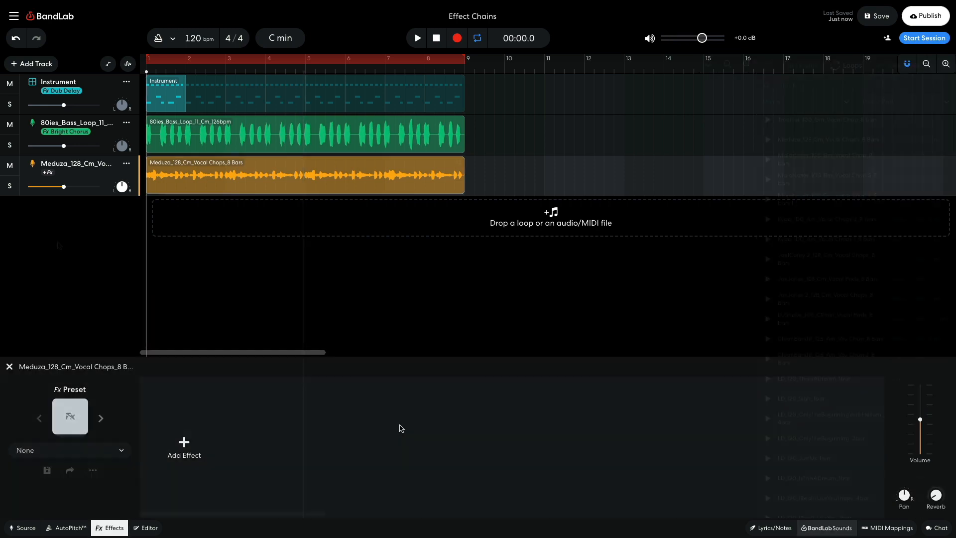
- Apply the HiFi Comp preset from the Vocals category to the vocal chops track, audition it, and return to the start
{"action": "left_click", "coordinate": [81, 422]}
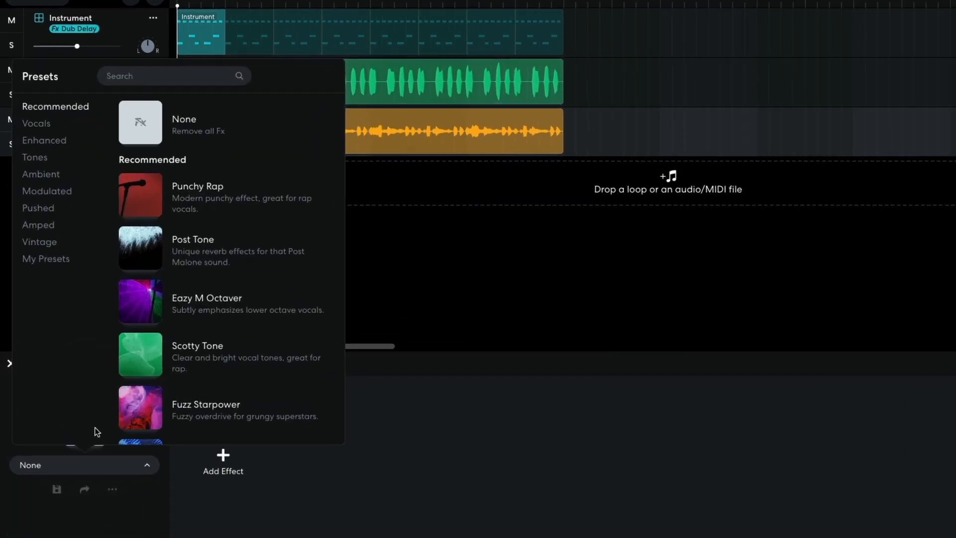
{"action": "left_click", "coordinate": [53, 88]}
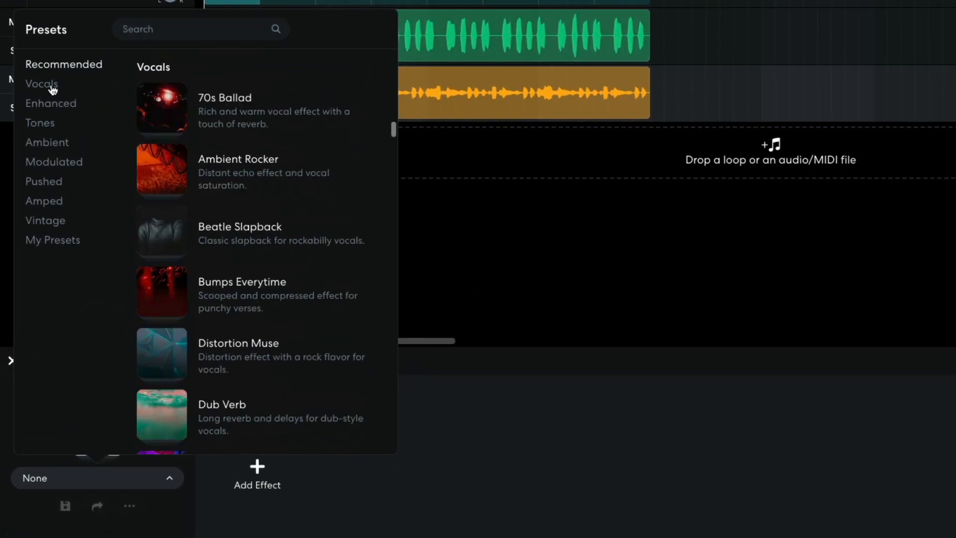
{"action": "scroll", "coordinate": [207, 222], "scroll_direction": "down", "scroll_amount": 6}
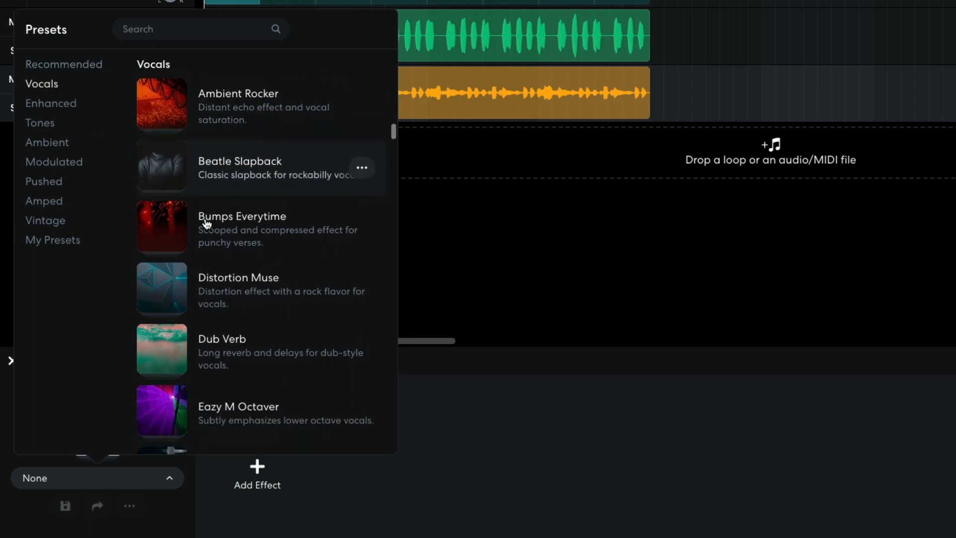
{"action": "left_click", "coordinate": [217, 349]}
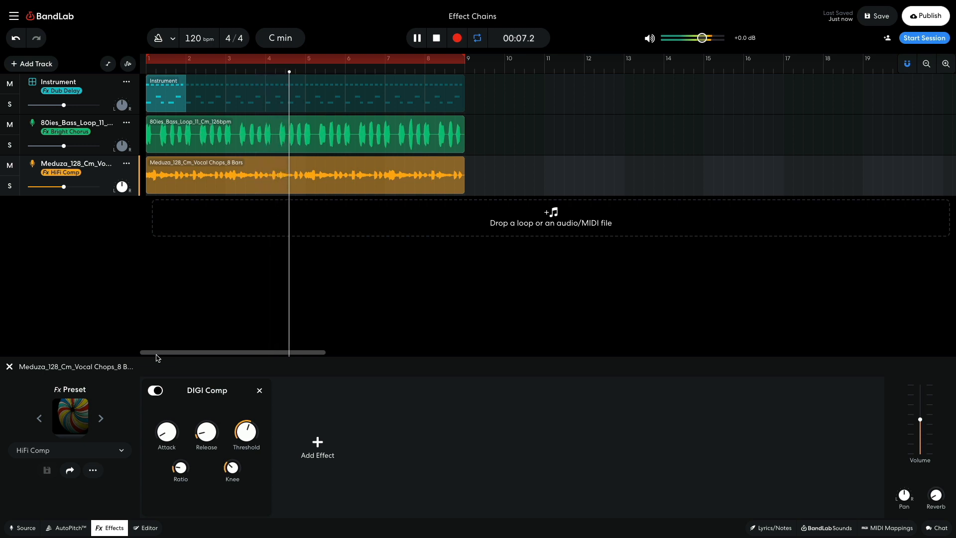
{"action": "key", "text": "space"}
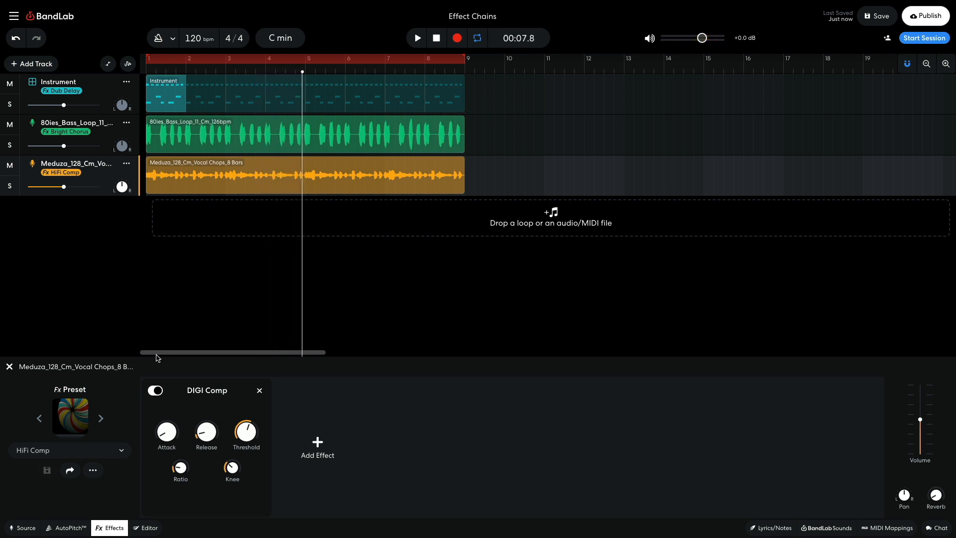
{"action": "key", "text": "Return"}
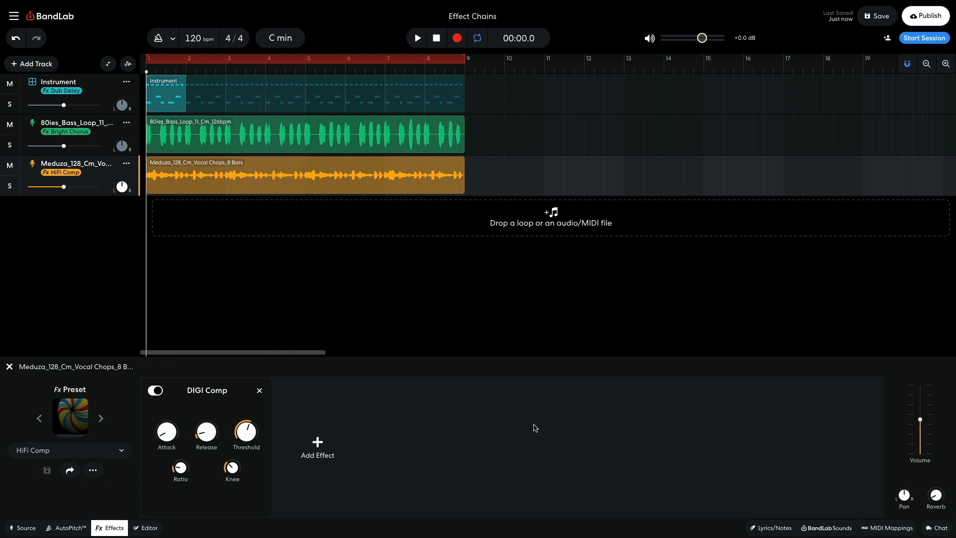
- Add a Bitcrusher distortion effect after DIGI Comp on the vocal chops track, set its intensity to 33%, and start playback
{"action": "left_click", "coordinate": [326, 449]}
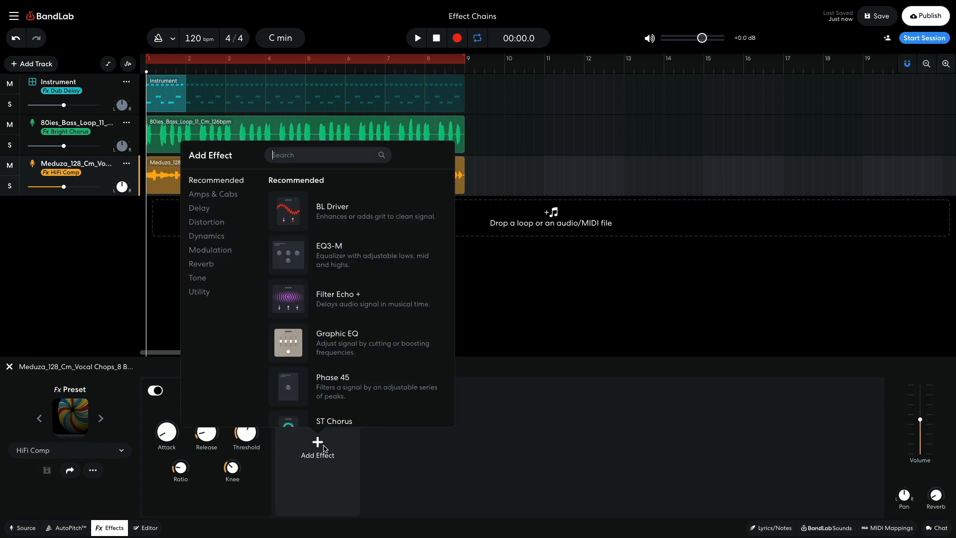
{"action": "left_click", "coordinate": [217, 227]}
{"action": "left_click", "coordinate": [298, 223]}
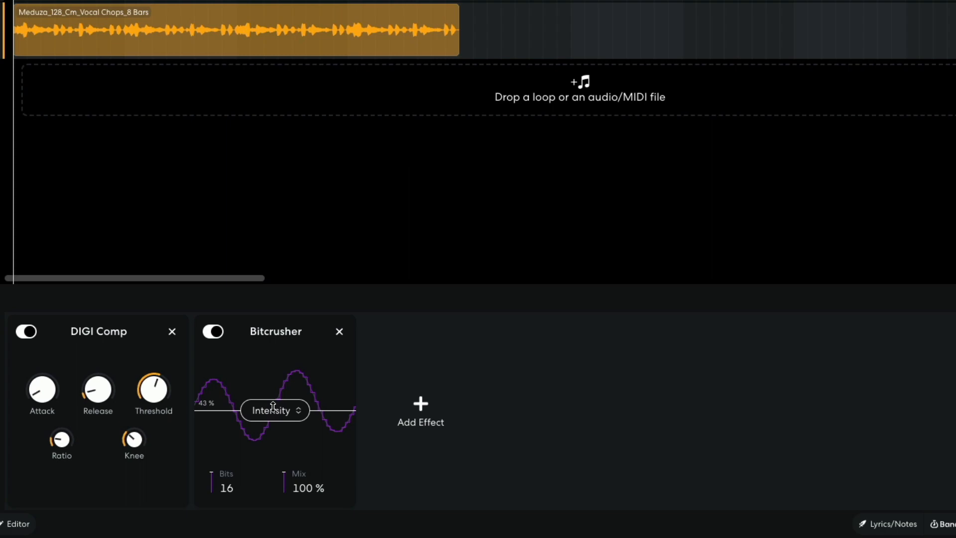
{"action": "mouse_move", "coordinate": [273, 406]}
{"action": "left_mouse_down"}
{"action": "mouse_move", "coordinate": [274, 415]}
{"action": "mouse_move", "coordinate": [273, 397]}
{"action": "left_mouse_up"}
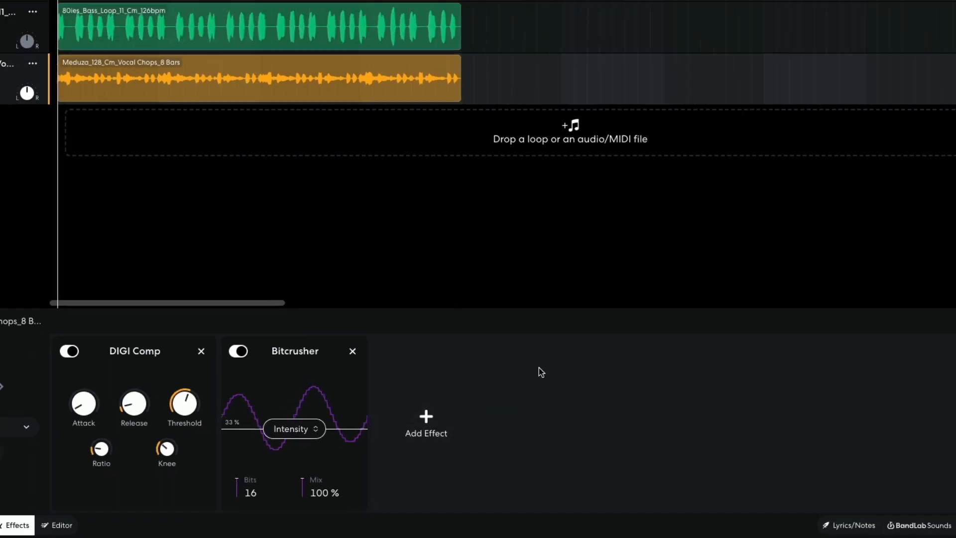
{"action": "key", "text": "space"}
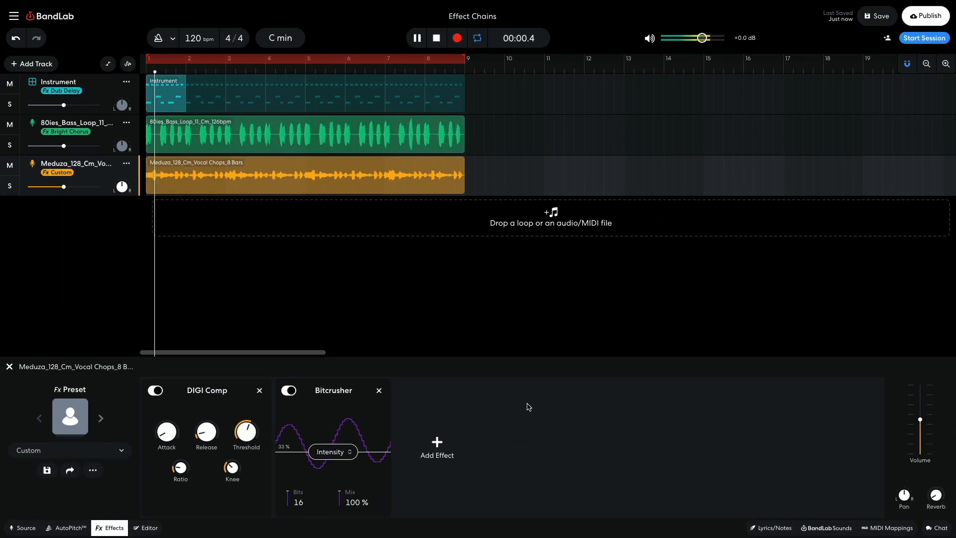